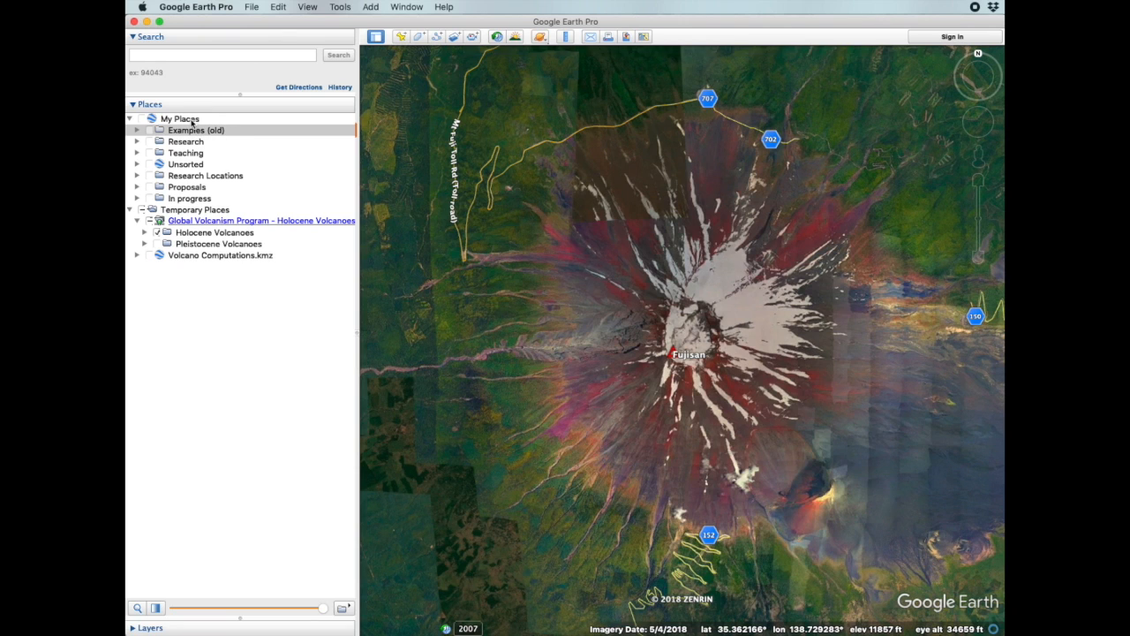
Add a folder named "Mt. Fuji Example" under My Places, select it, and turn off its visibility.
right_click(191, 122)
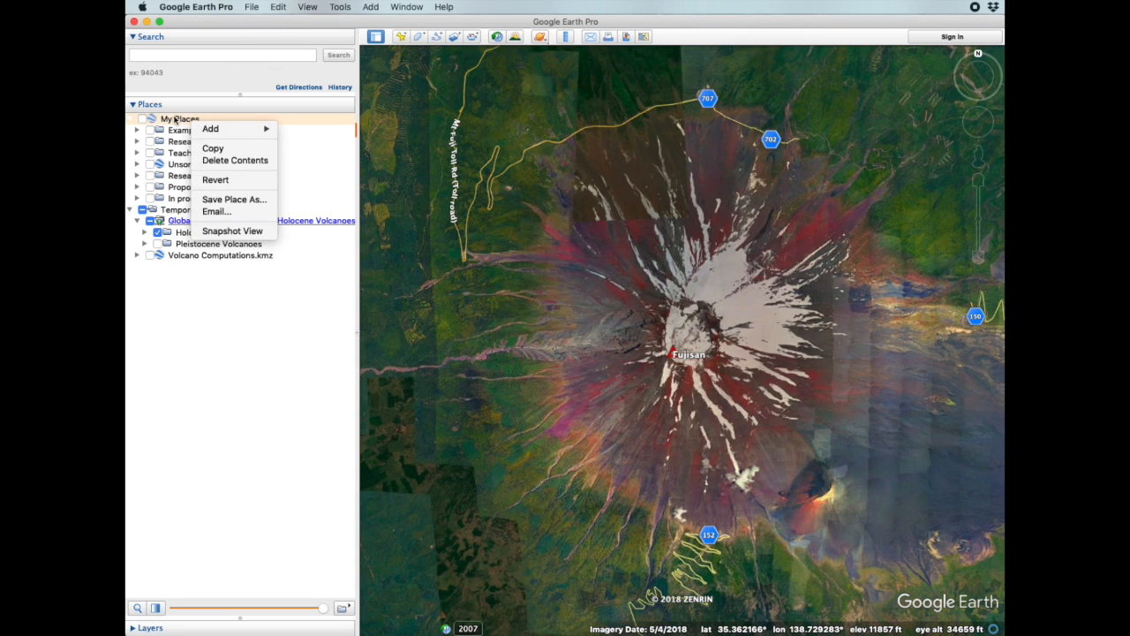
mouse_move(210, 129)
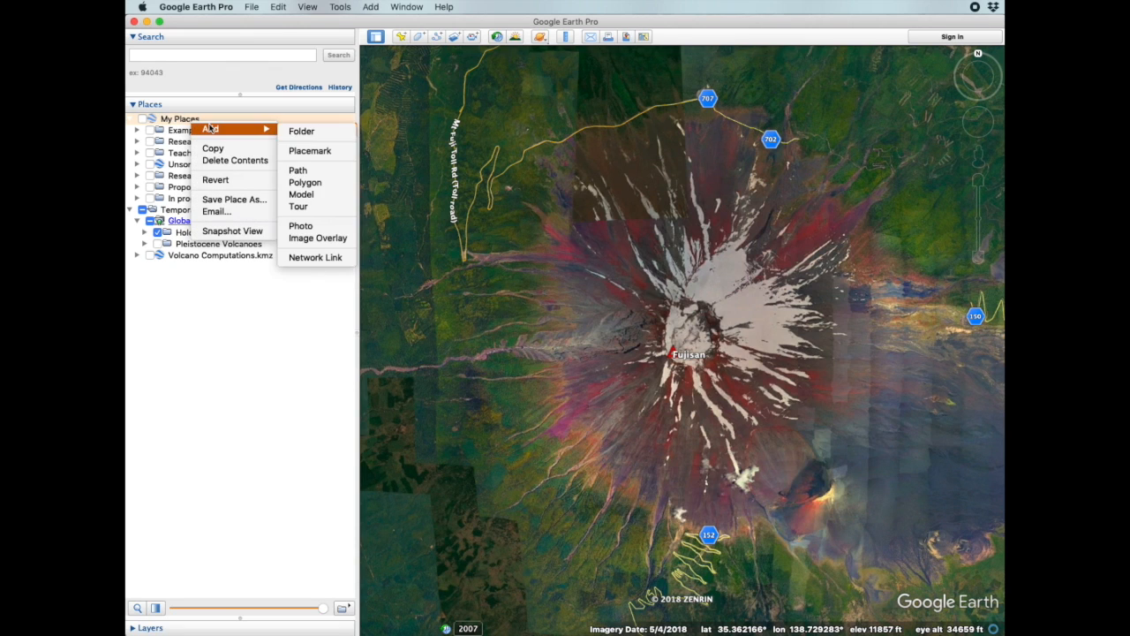
left_click(301, 132)
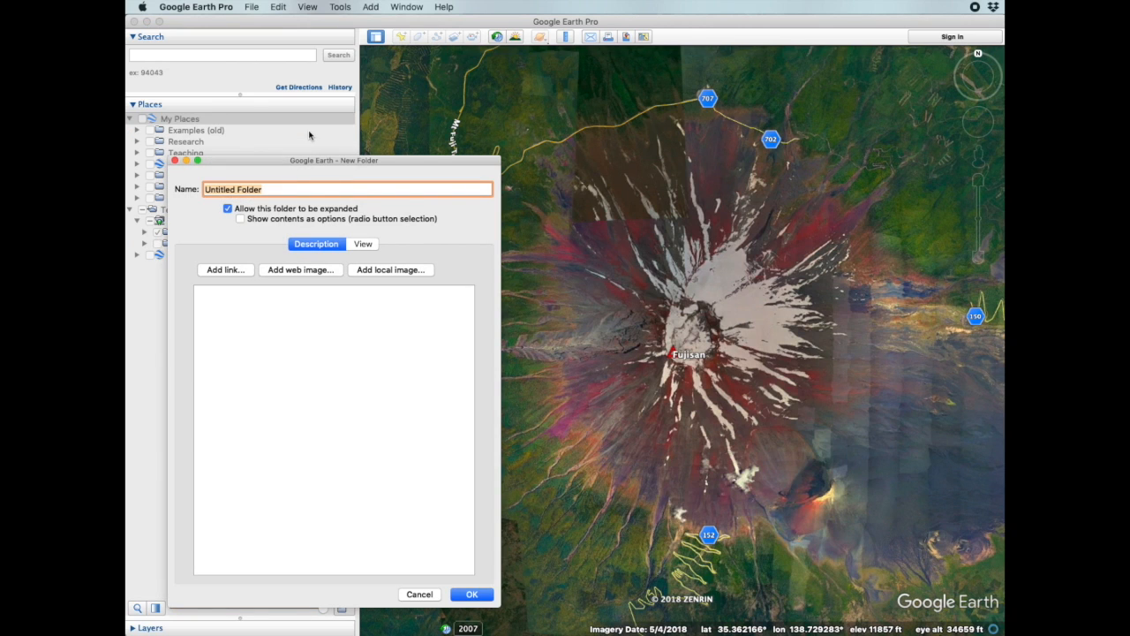
type("Mt. Fuji Example")
key("Return")
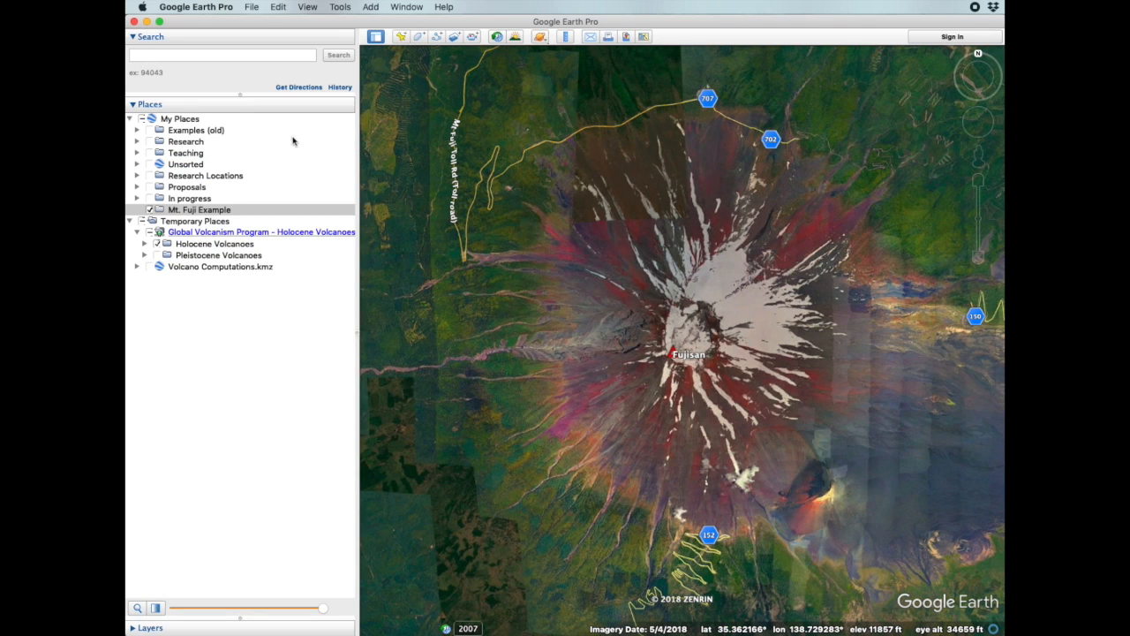
left_click(189, 212)
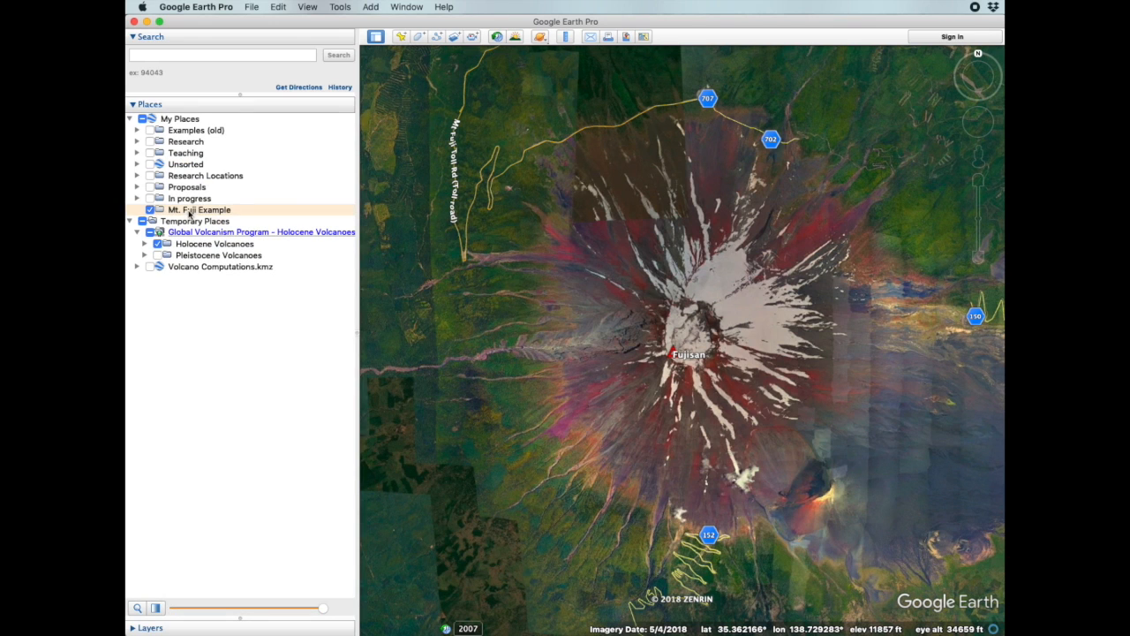
left_click(151, 211)
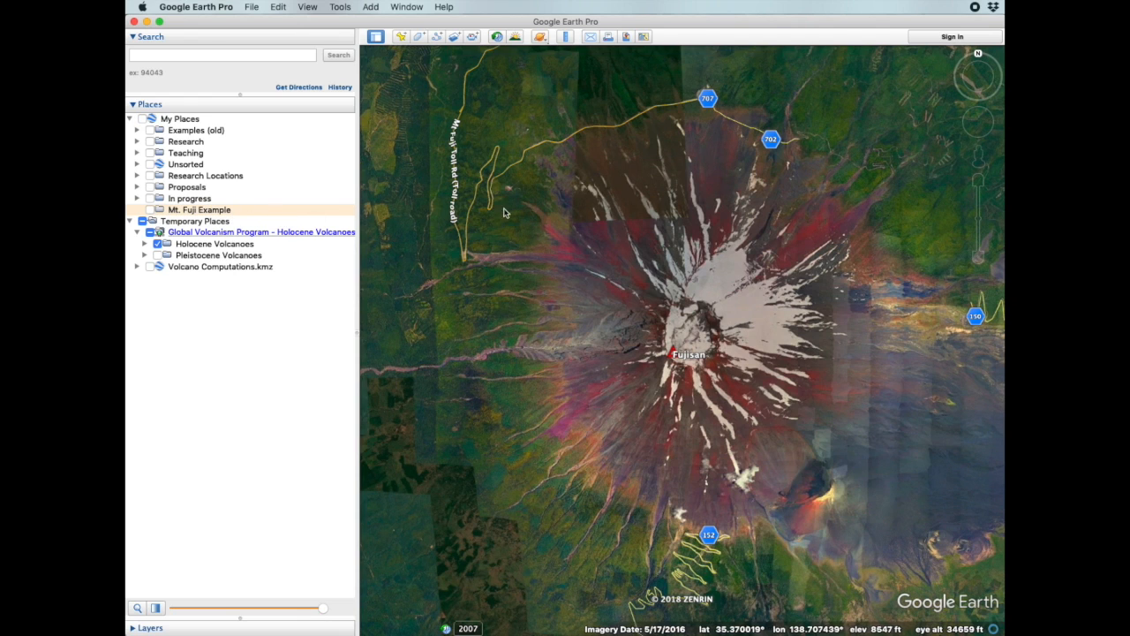
Create a placemark named "Mt. Fuji Summit" and position it in the crater at about 35.3618° latitude, 138.7303° longitude.
left_click(401, 38)
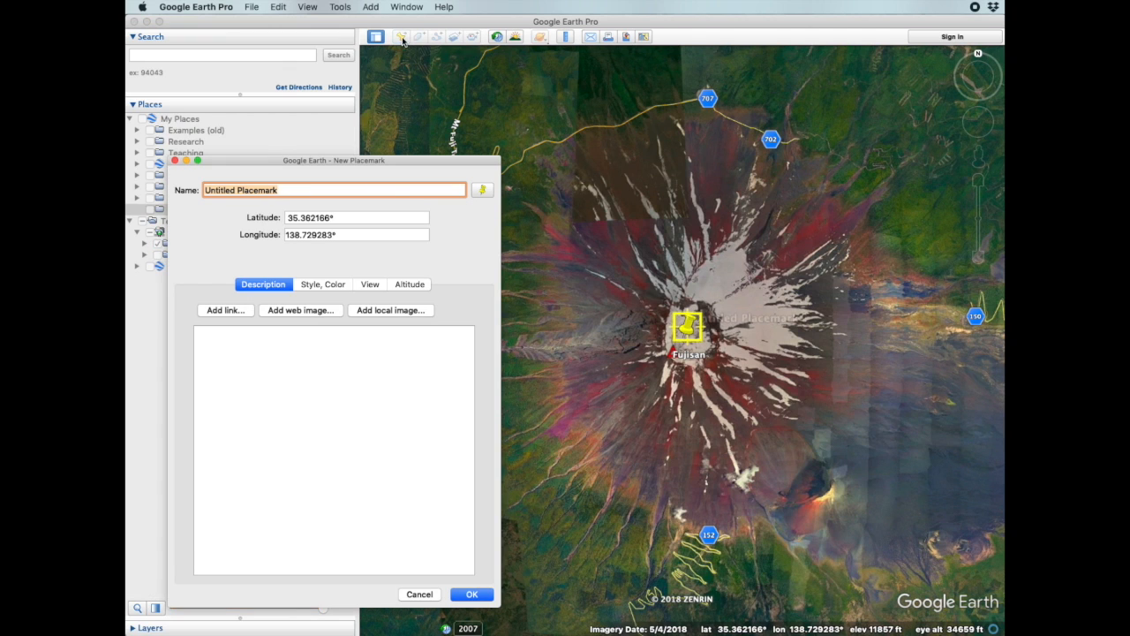
type("Mt. ")
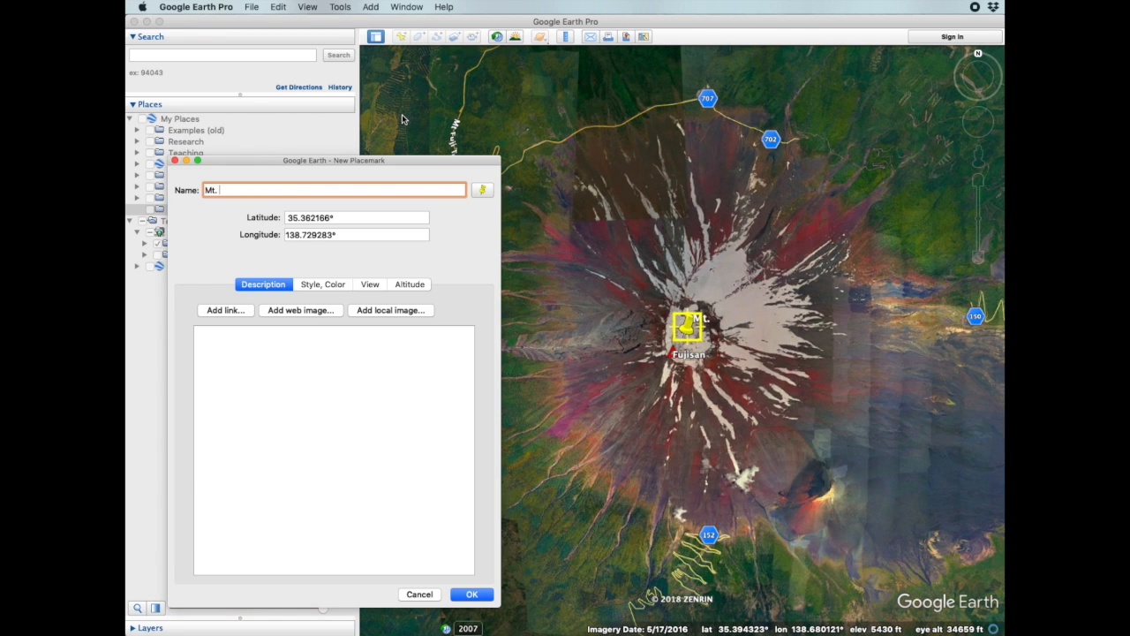
type("Fuji Summit")
mouse_move(687, 327)
left_mouse_down()
mouse_move(707, 321)
mouse_move(695, 327)
left_mouse_up()
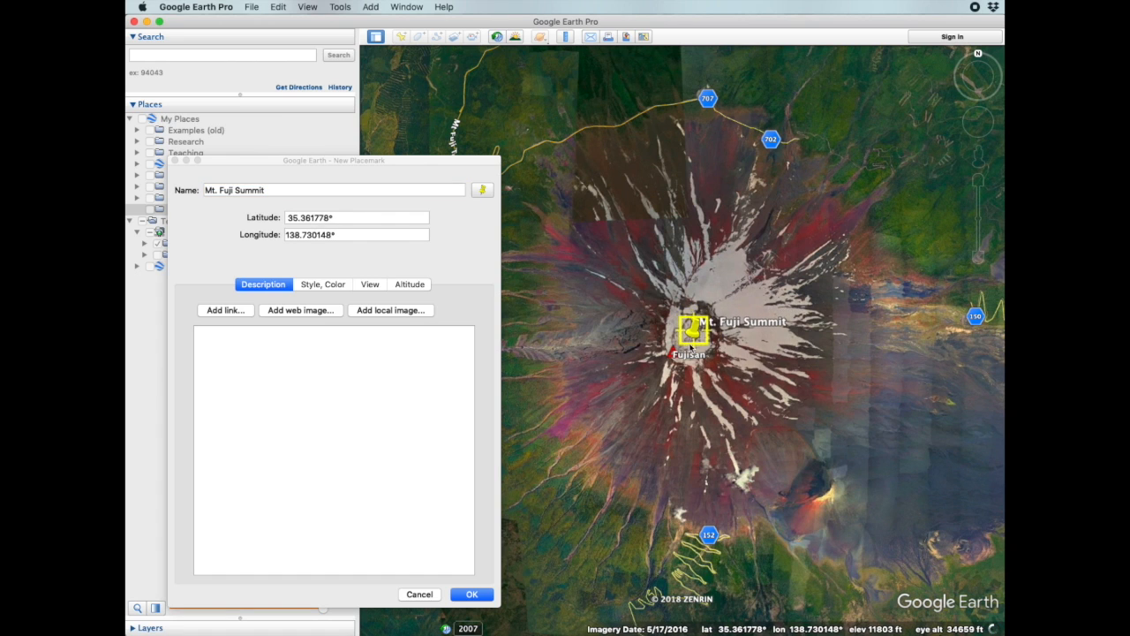
Change the summit placemark's icon to the custom red diamond marker and save the placemark.
left_click(335, 292)
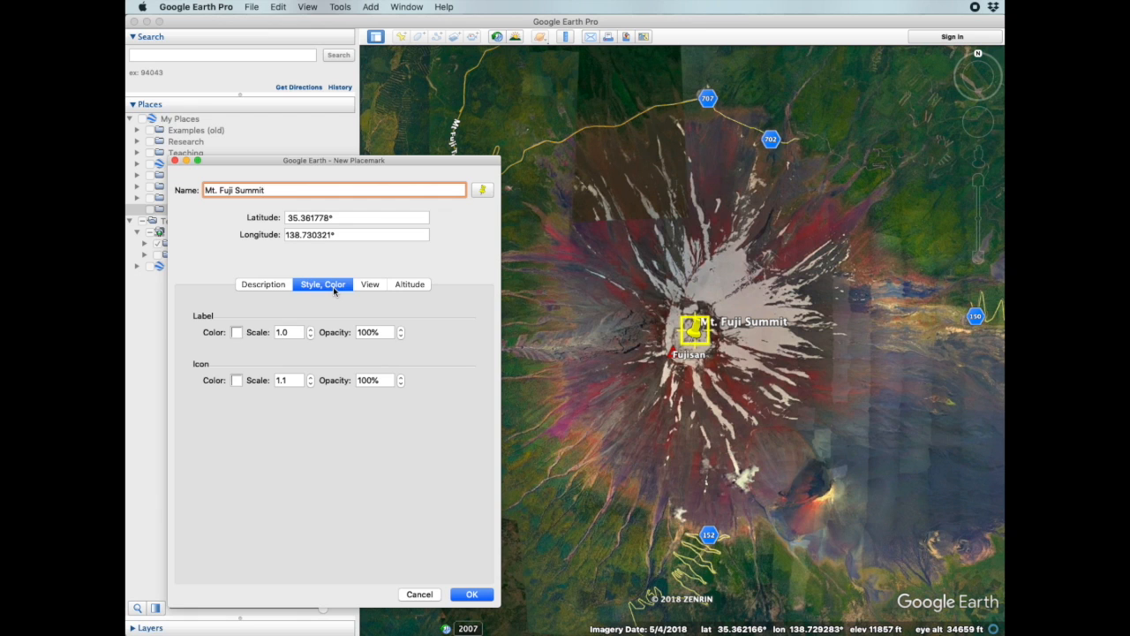
left_click(482, 192)
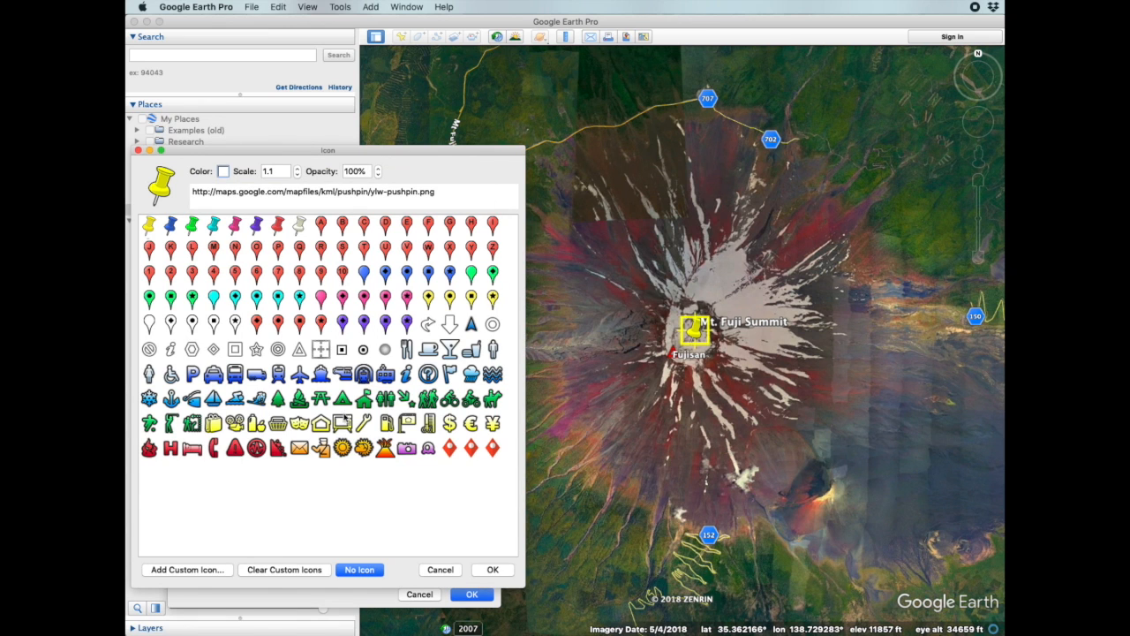
left_click(450, 448)
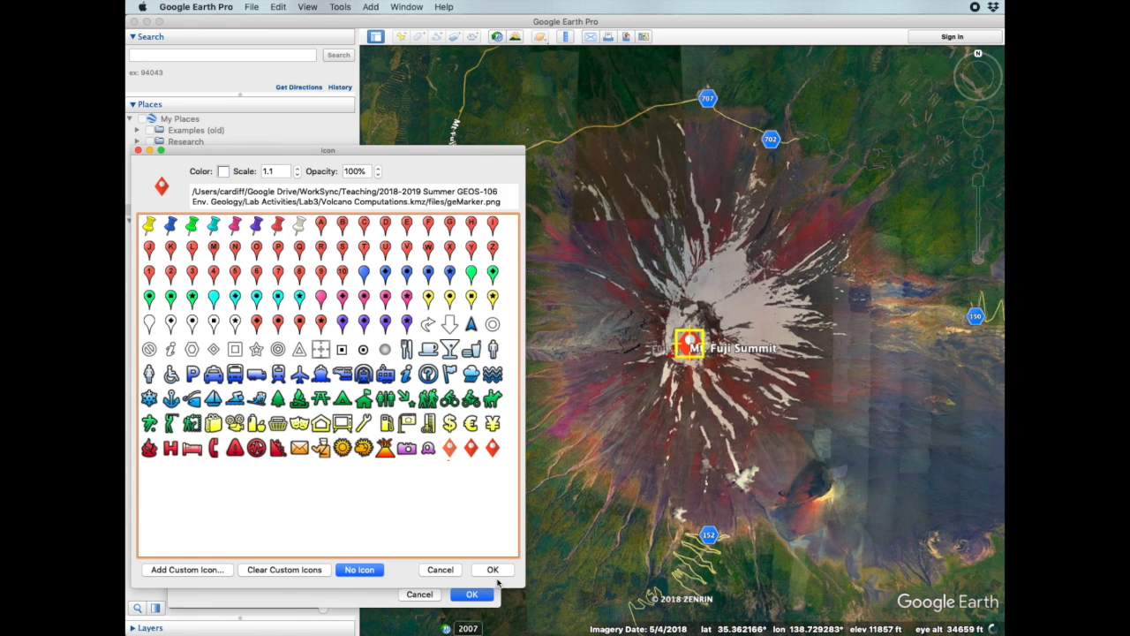
left_click(493, 570)
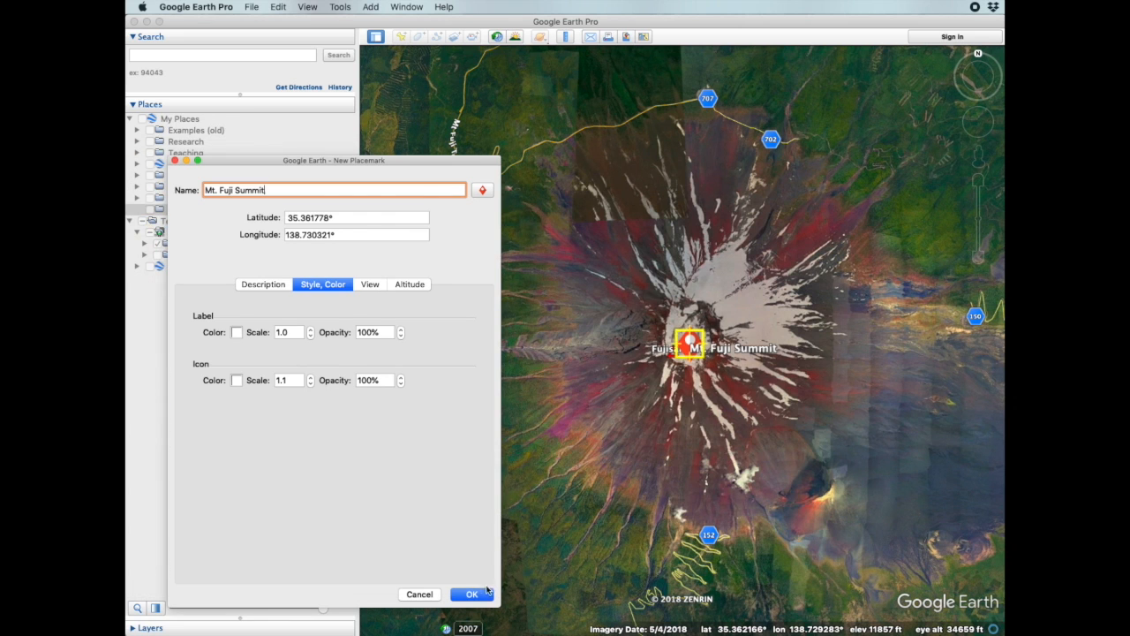
left_click(471, 593)
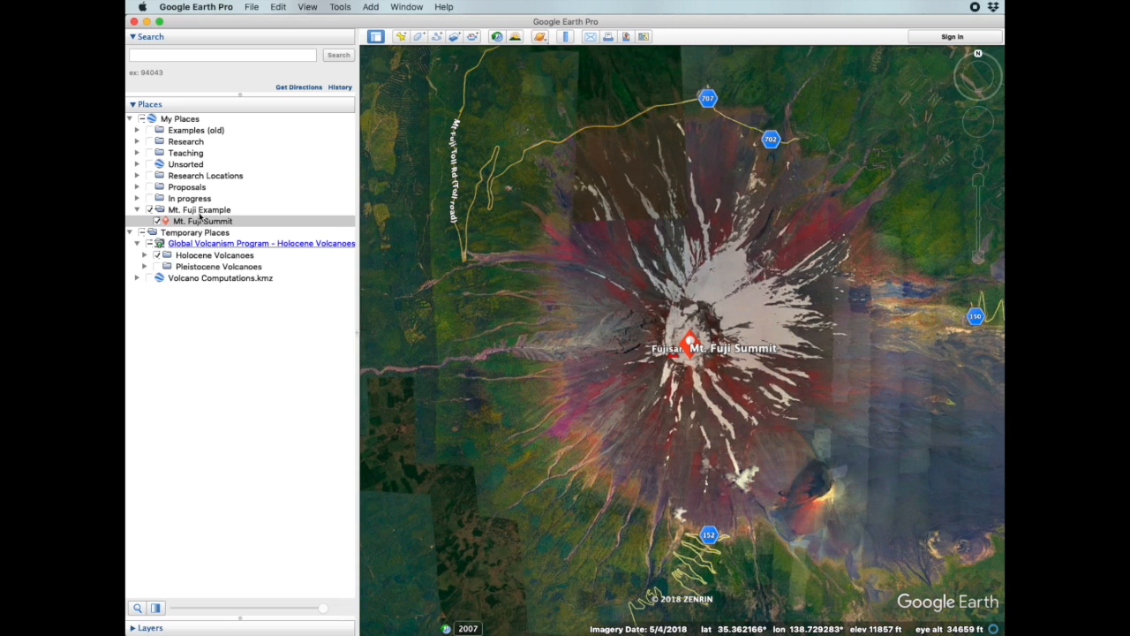
Draw a path about 1.35 miles long from the crater's east rim down the eastern flank and name it "Slope line".
left_click(438, 38)
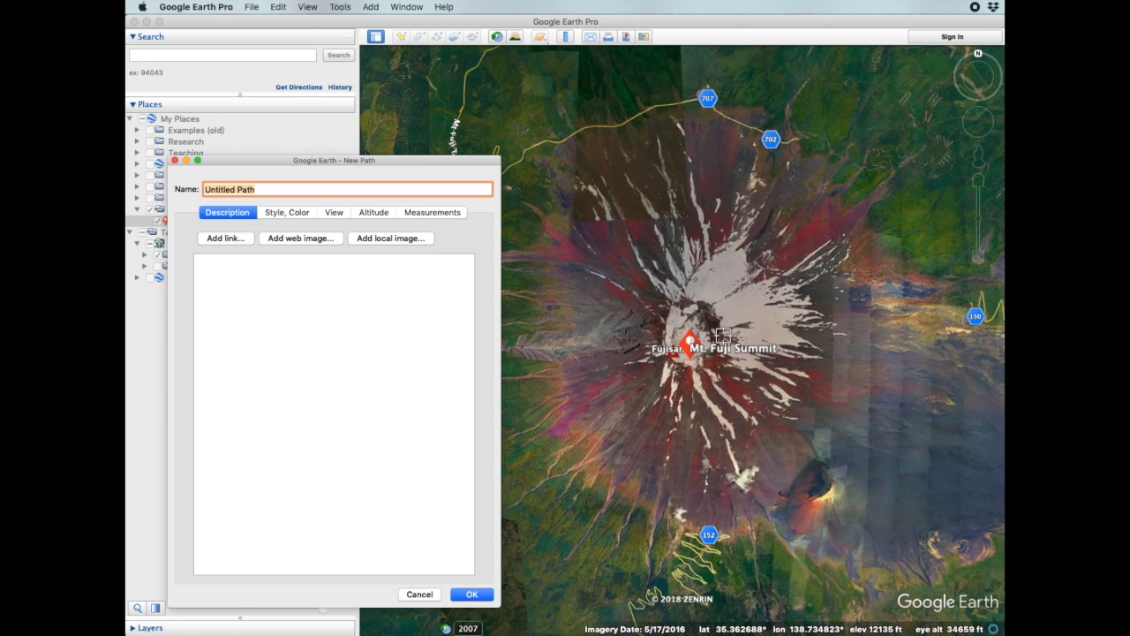
left_click(723, 334)
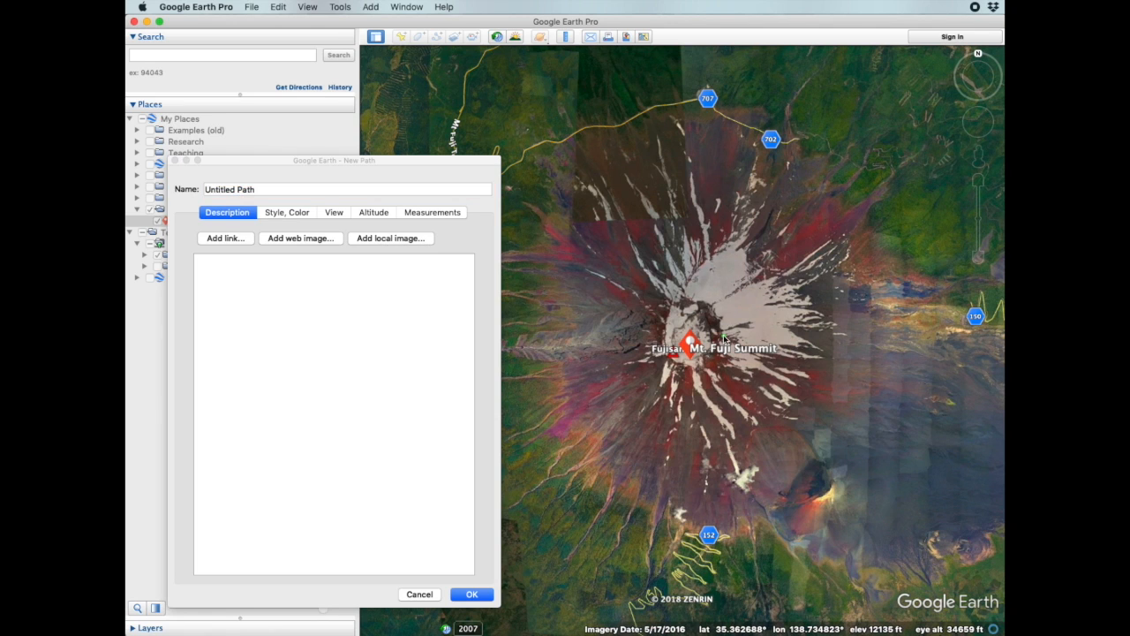
left_click(869, 338)
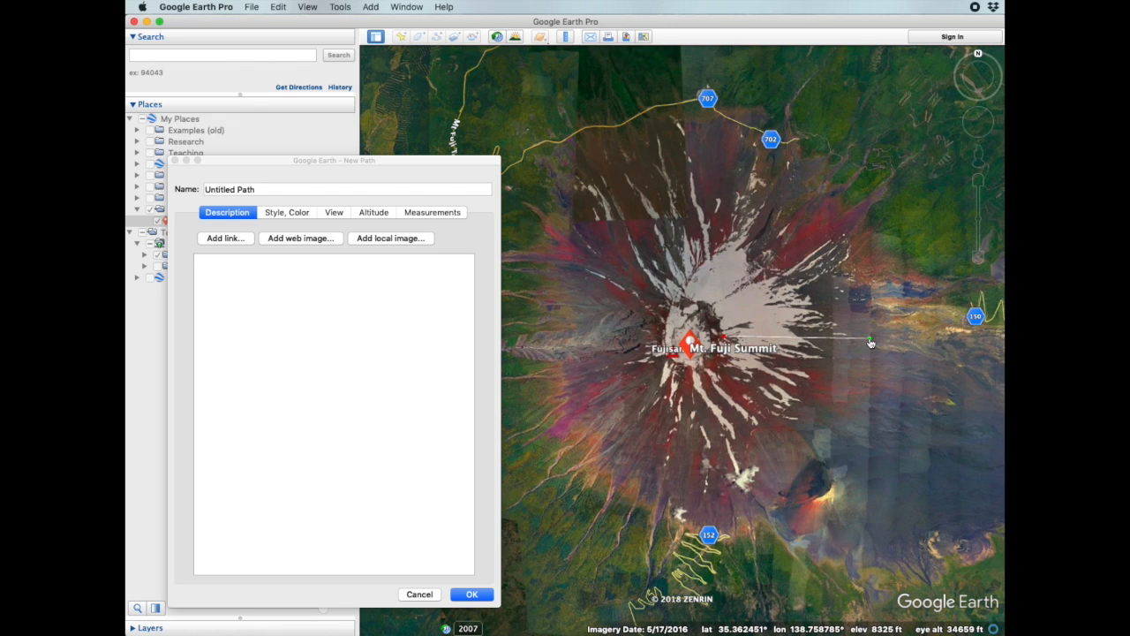
left_click(266, 190)
type("Slope line")
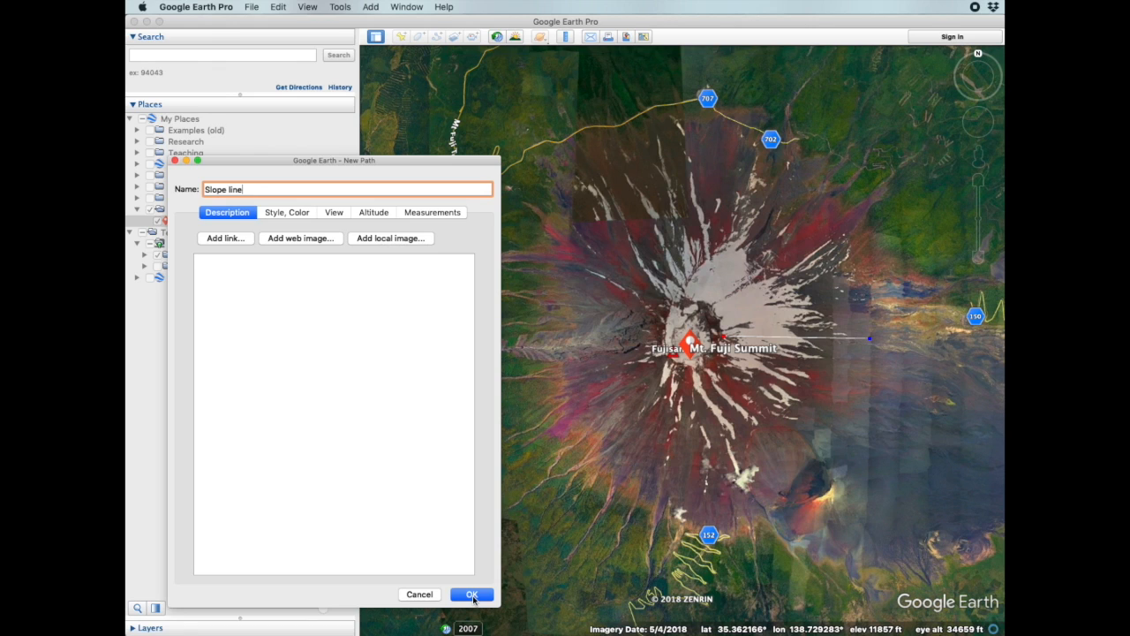
Check the slope path's length measurement and available units, keep miles, and save the path.
left_click(433, 212)
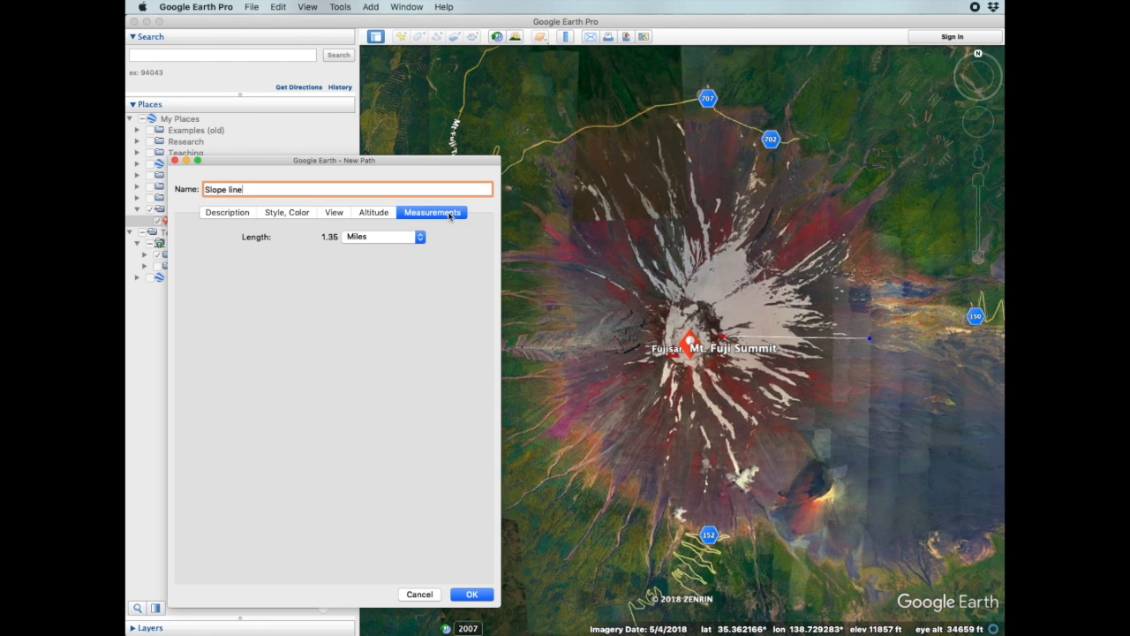
left_click(391, 240)
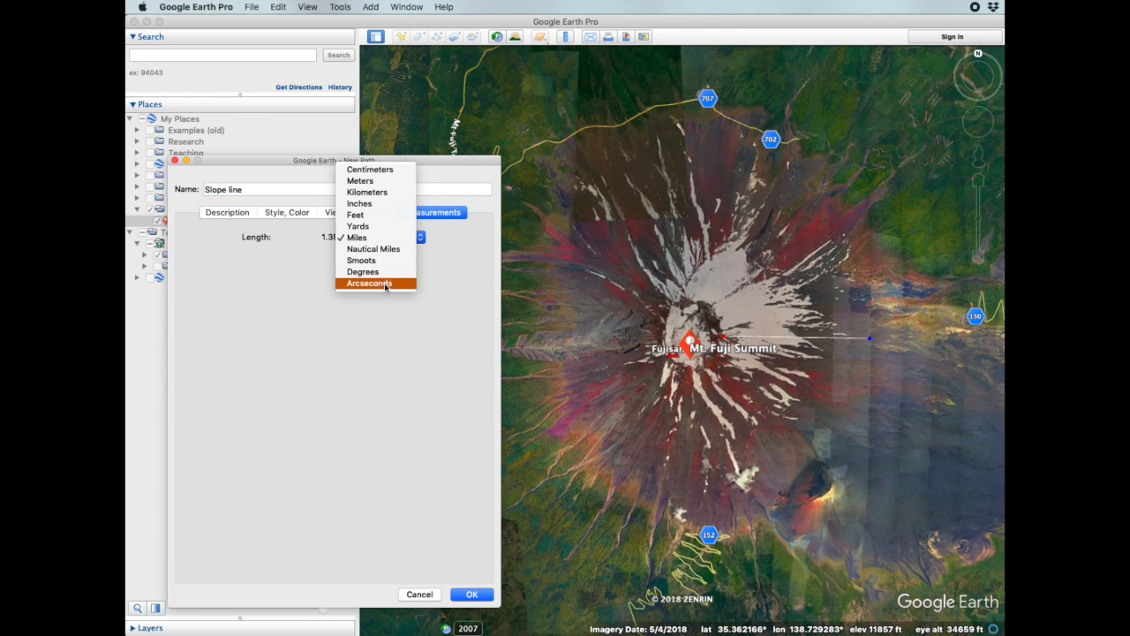
left_click(380, 237)
left_click(475, 594)
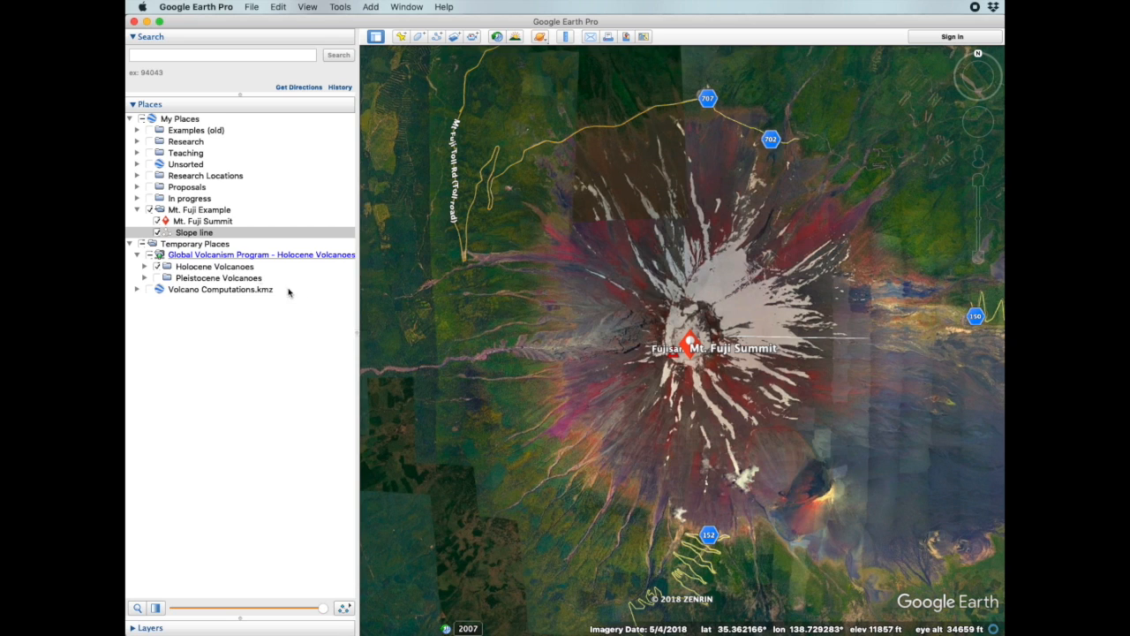
Examine the elevation profile of the Slope line path, including elevation and slope along it, and close the profile.
right_click(205, 235)
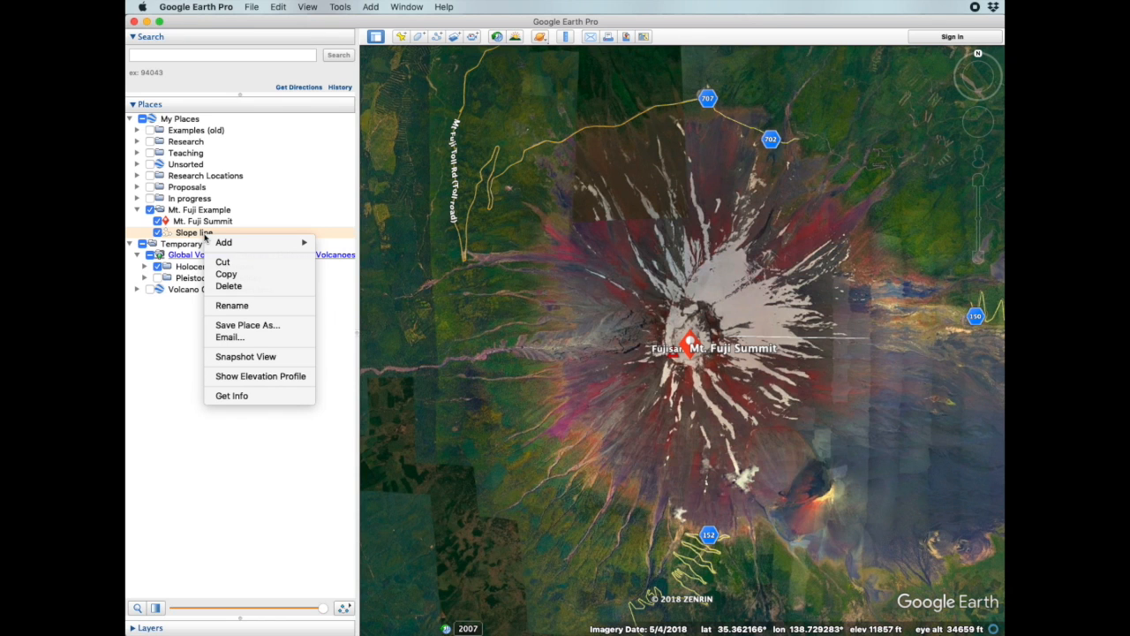
left_click(273, 379)
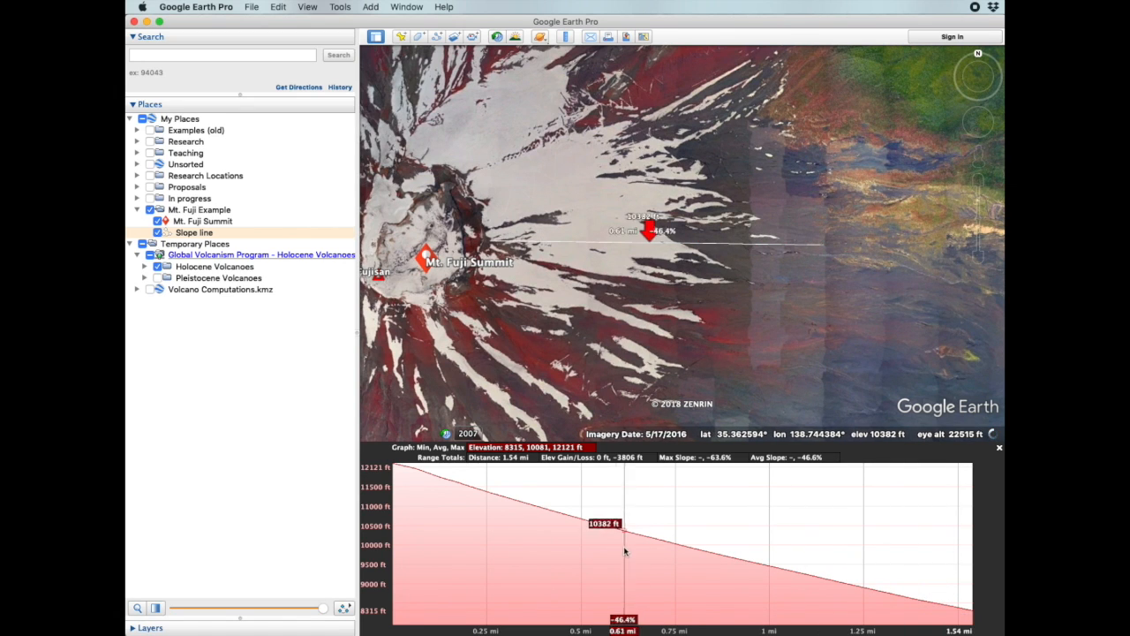
left_click(1000, 449)
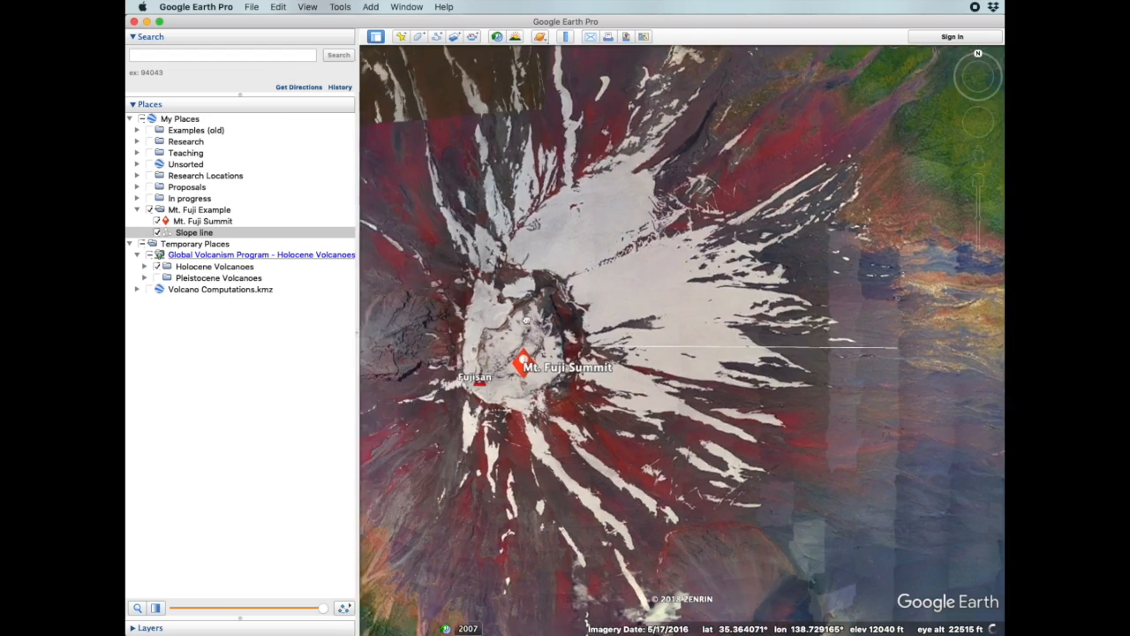
Start a new polygon around Mt. Fuji, placing its first vertices across the northern flank.
left_click_drag(527, 321, 640, 318)
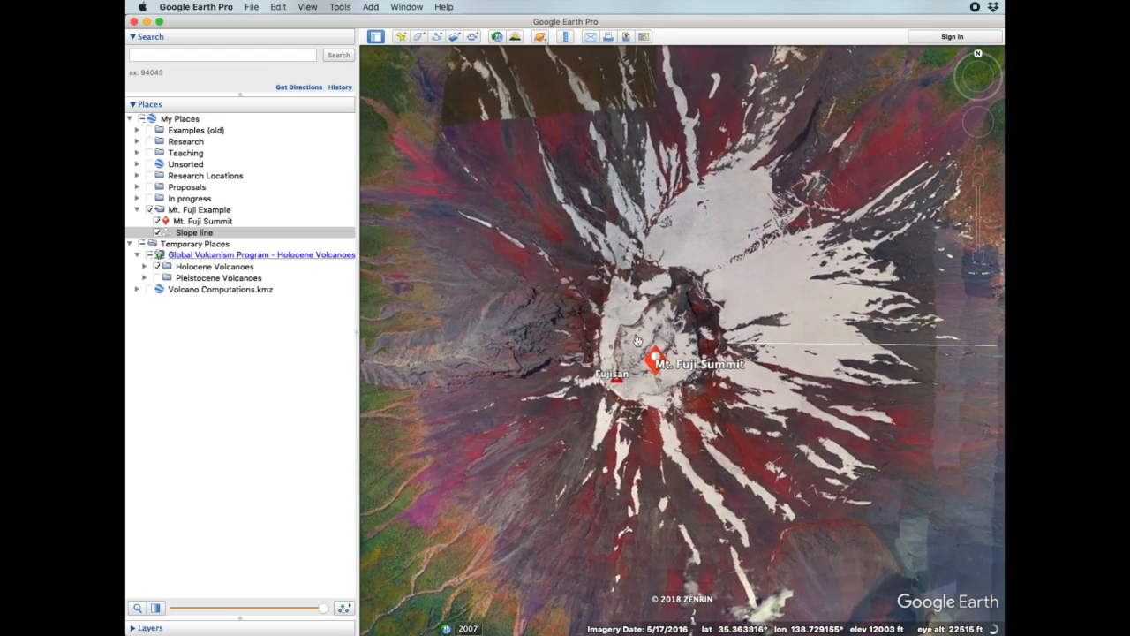
scroll(638, 339, "down", 4)
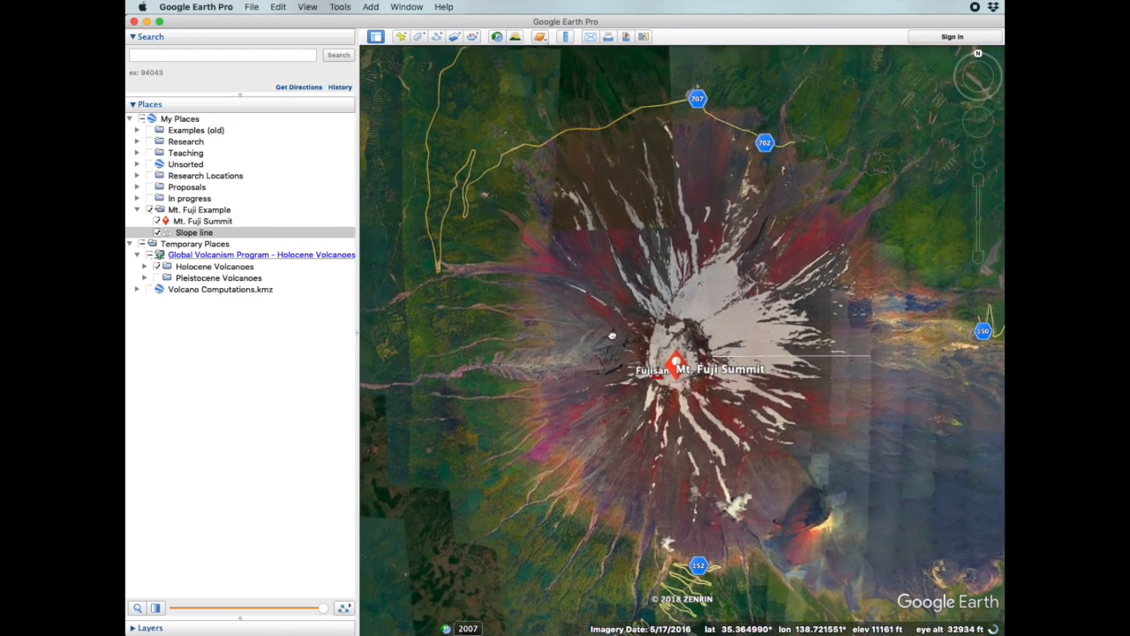
left_click(419, 37)
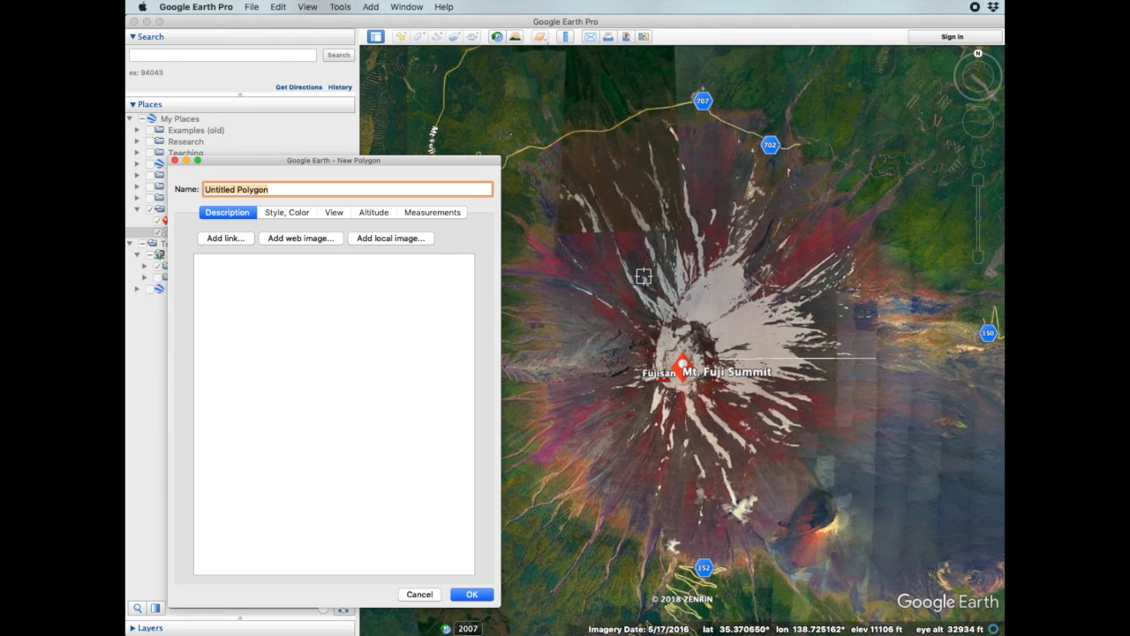
left_click(592, 253)
left_click(663, 205)
mouse_move(720, 221)
left_mouse_down()
mouse_move(757, 222)
mouse_move(799, 190)
mouse_move(779, 185)
left_mouse_up()
Remove the surplus freehand vertices from the polygon, back to the single vertex on the northeast flank.
key("BackSpace")
key("BackSpace")
key("BackSpace")
key("BackSpace")
key("BackSpace")
key("BackSpace")
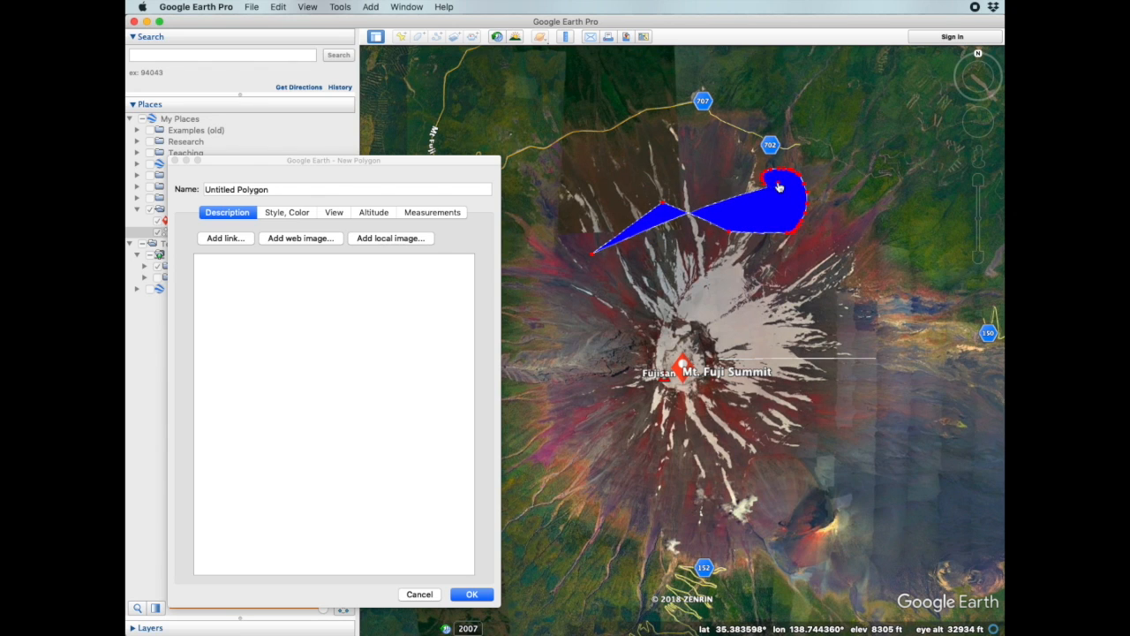
key("BackSpace")
key("BackSpace")
key("BackSpace")
key("BackSpace")
key("BackSpace")
key("BackSpace")
key("BackSpace")
key("BackSpace")
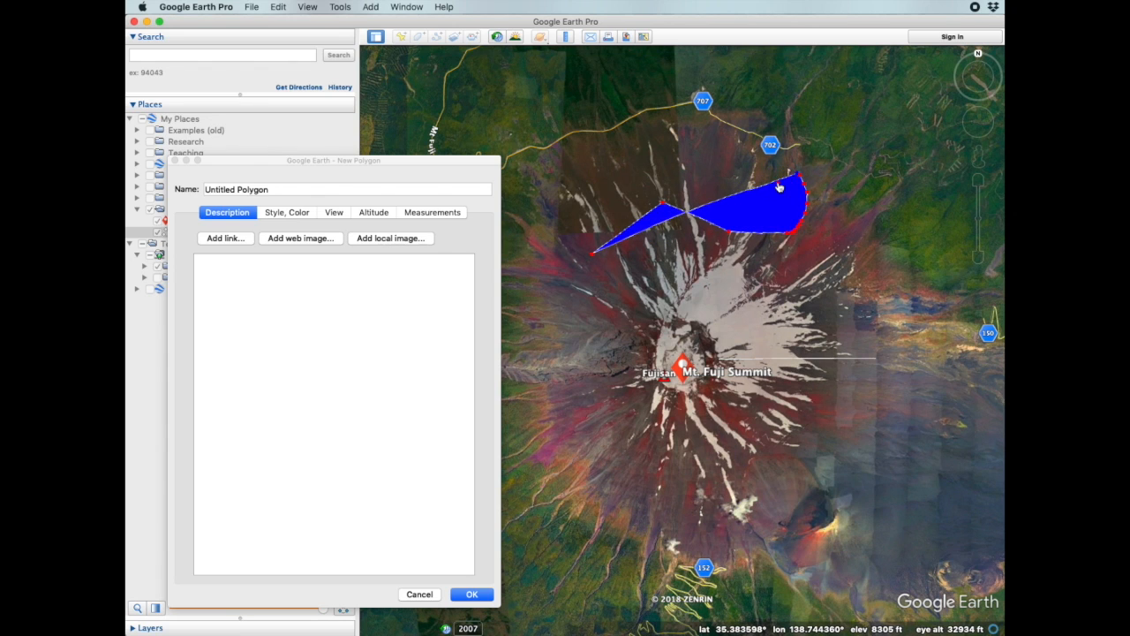
key("BackSpace")
key("BackSpace")
key("BackSpace")
key("BackSpace")
key("BackSpace")
key("BackSpace")
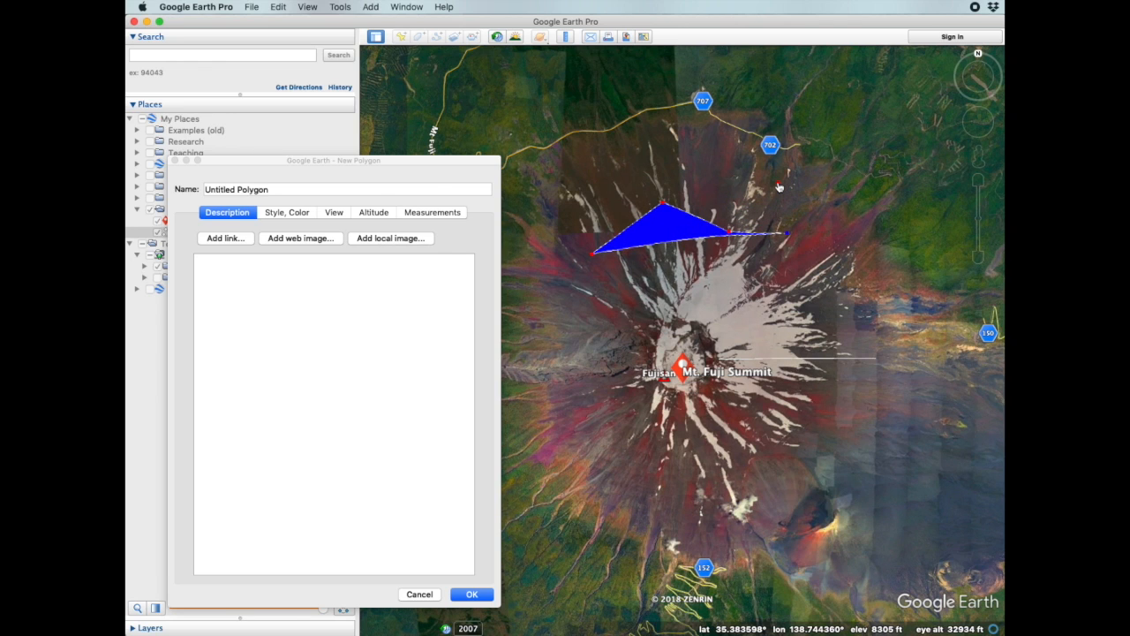
Complete the polygon by placing vertices clockwise around the eastern, southern and western flanks so it encloses the summit.
left_click(846, 306)
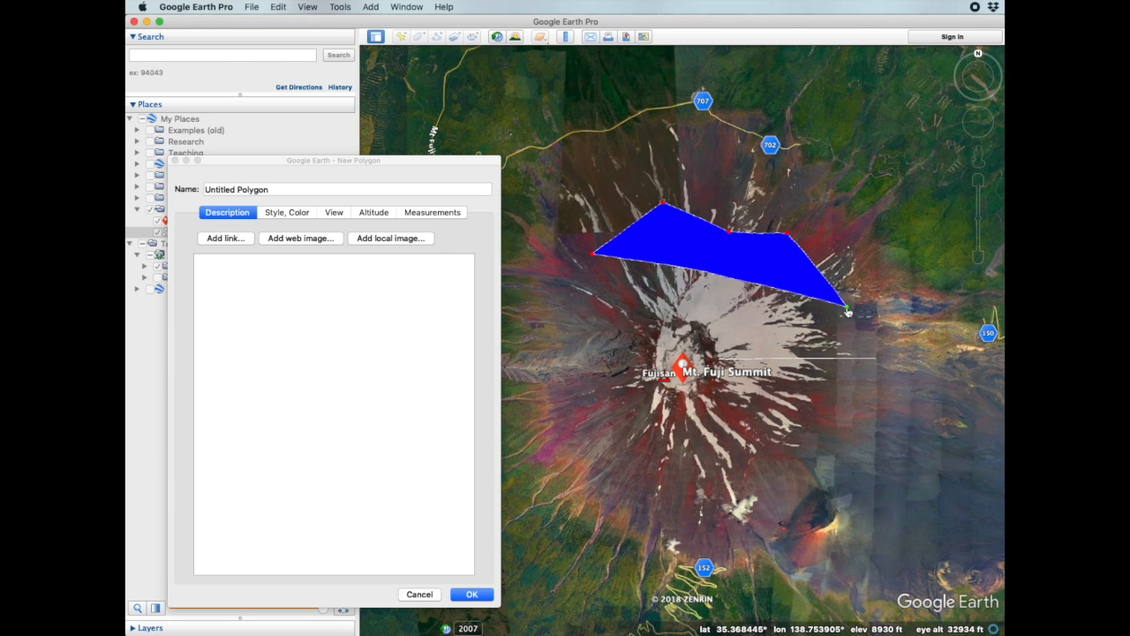
left_click(858, 409)
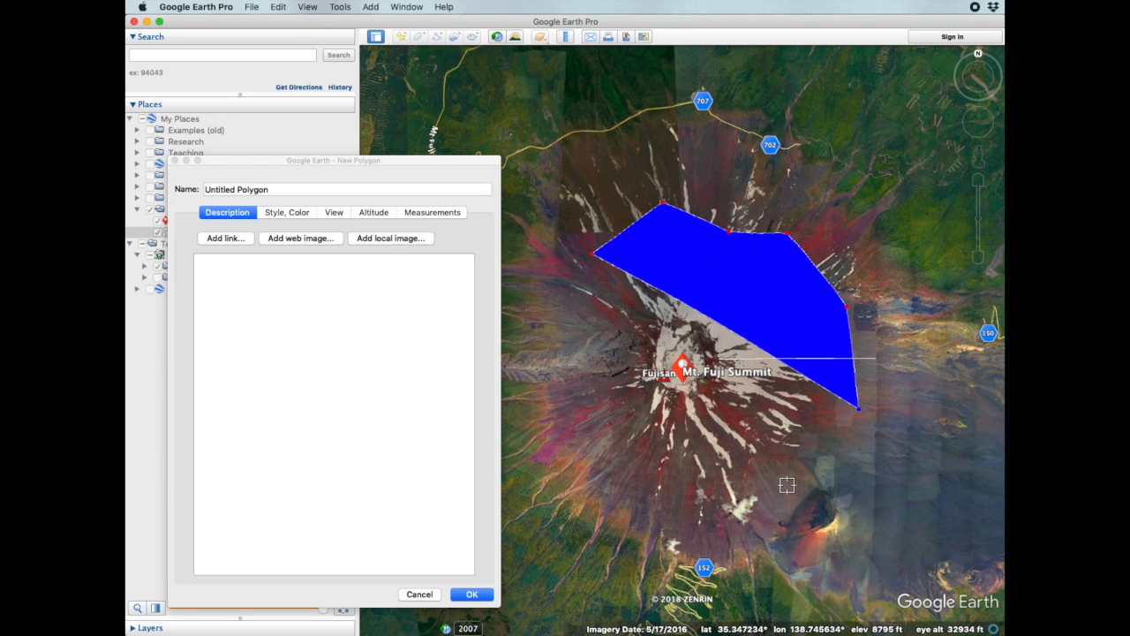
left_click(787, 484)
left_click(686, 496)
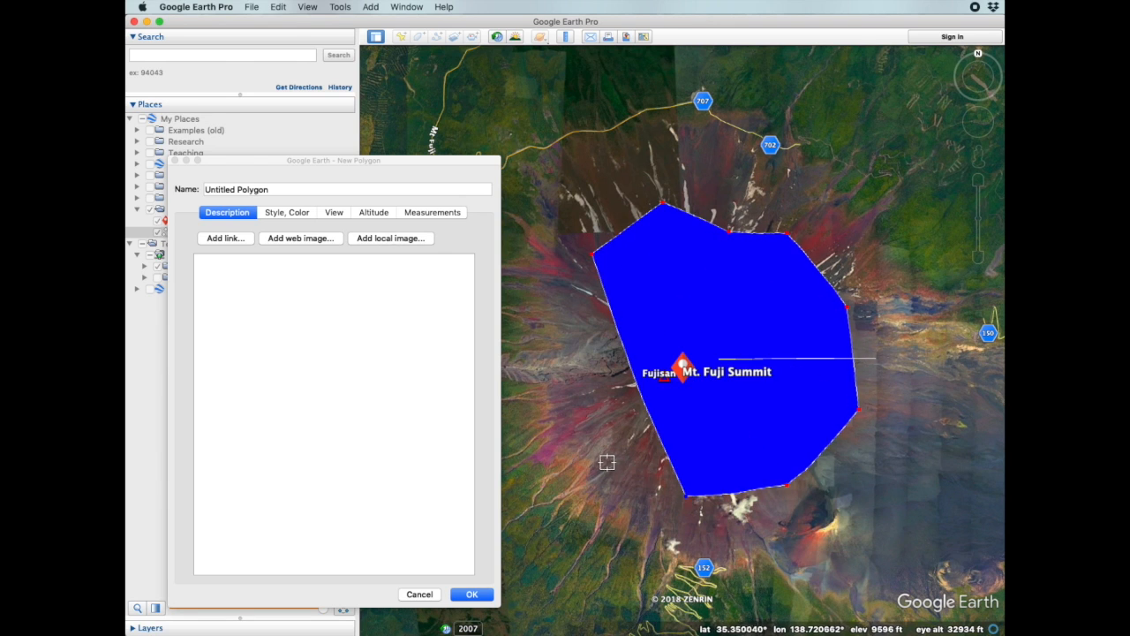
left_click(607, 462)
left_click(566, 399)
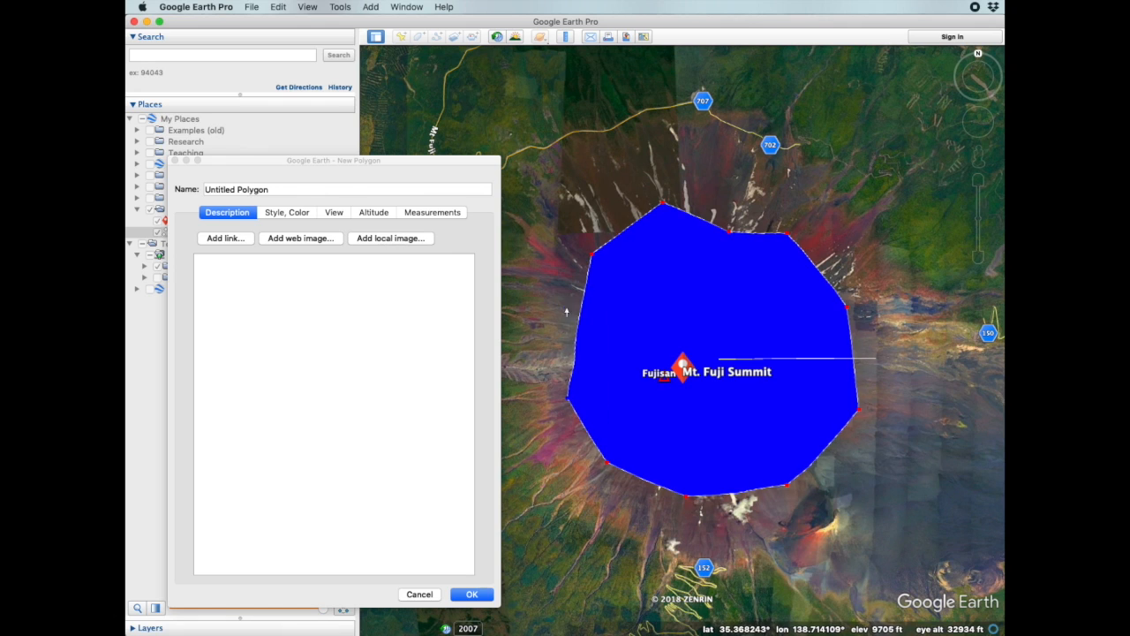
left_click(568, 309)
Name the polygon "Area", check its perimeter in miles and area in square miles, and save it.
left_click(291, 192)
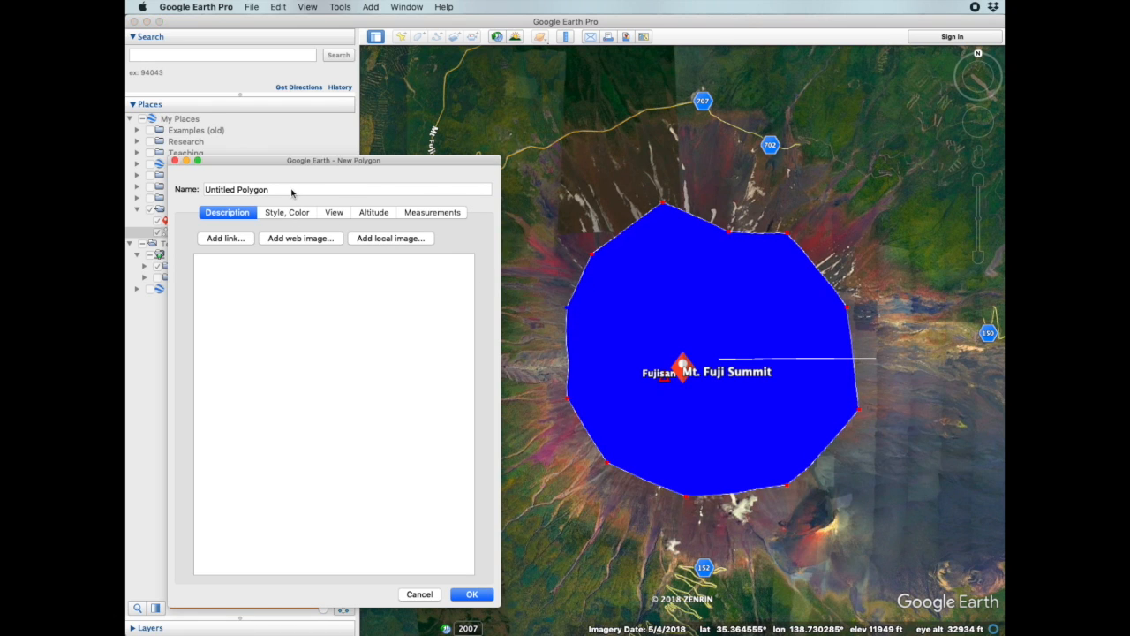
type("Area")
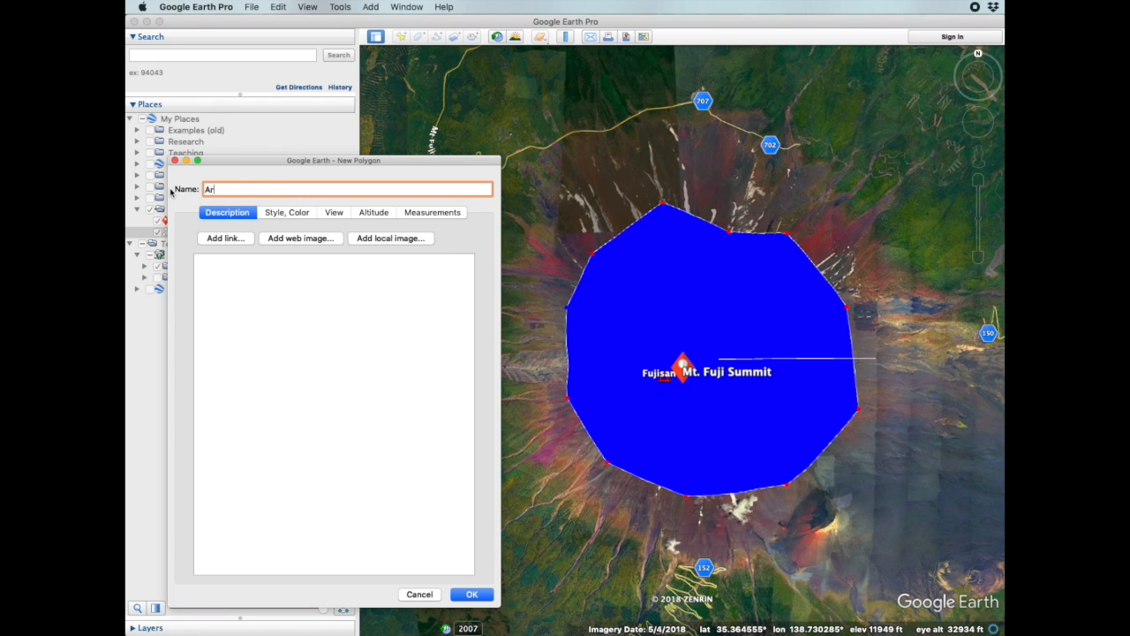
left_click(419, 213)
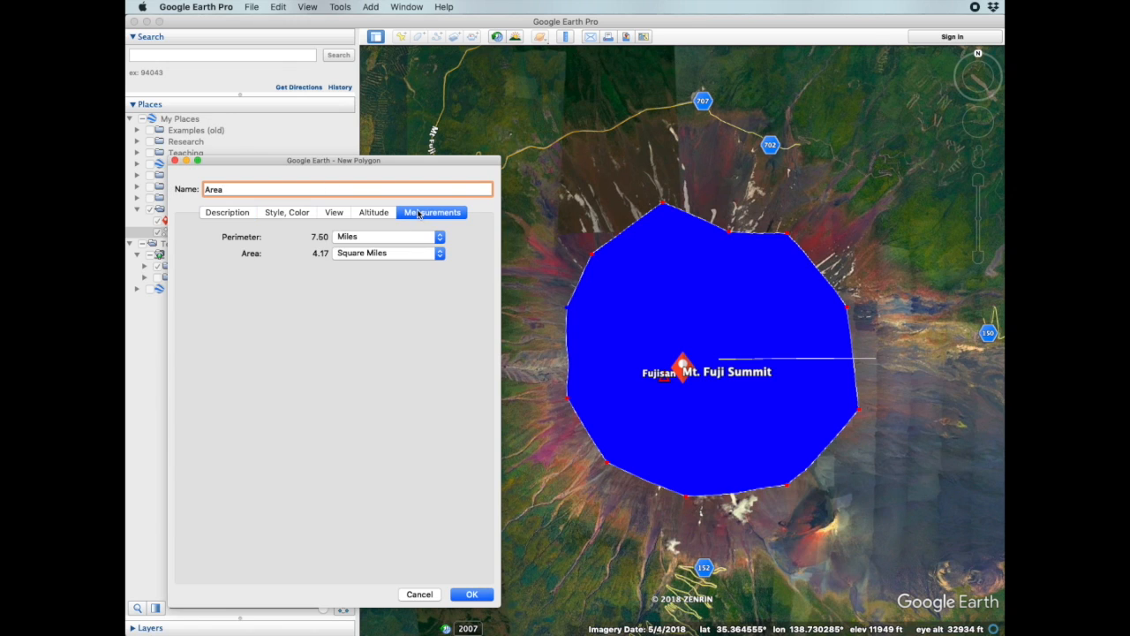
left_click(389, 254)
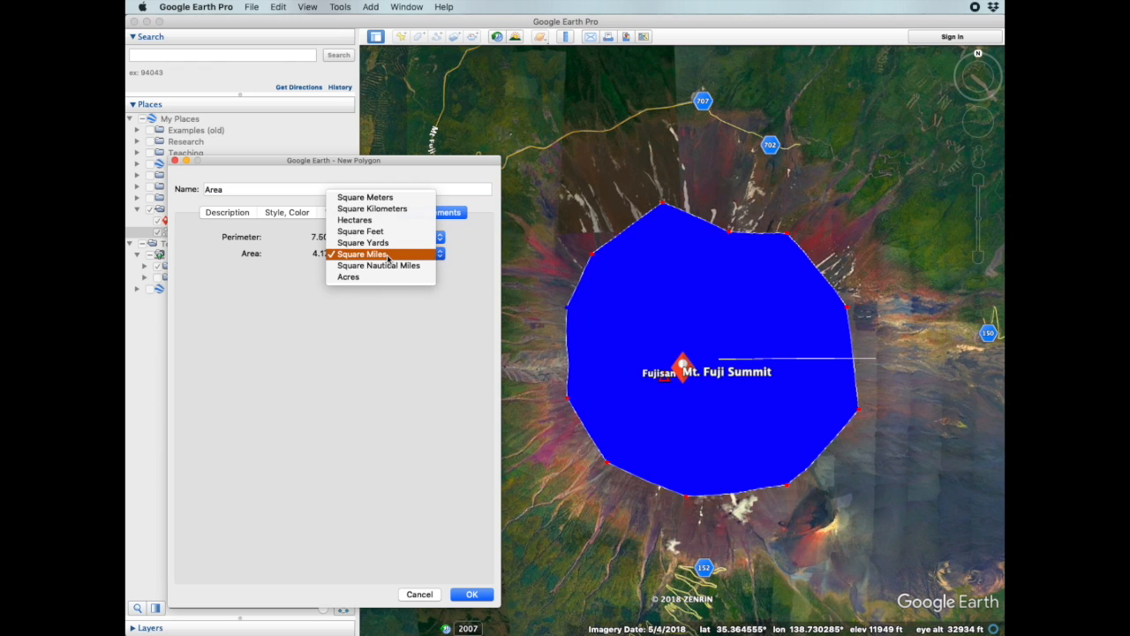
left_click(388, 254)
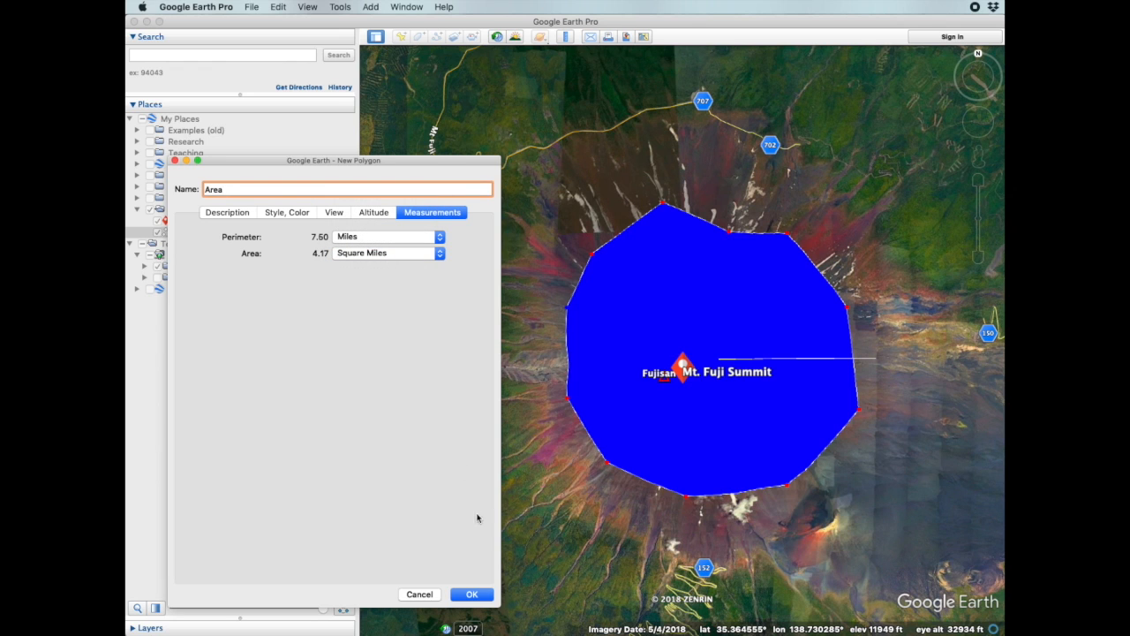
left_click(471, 595)
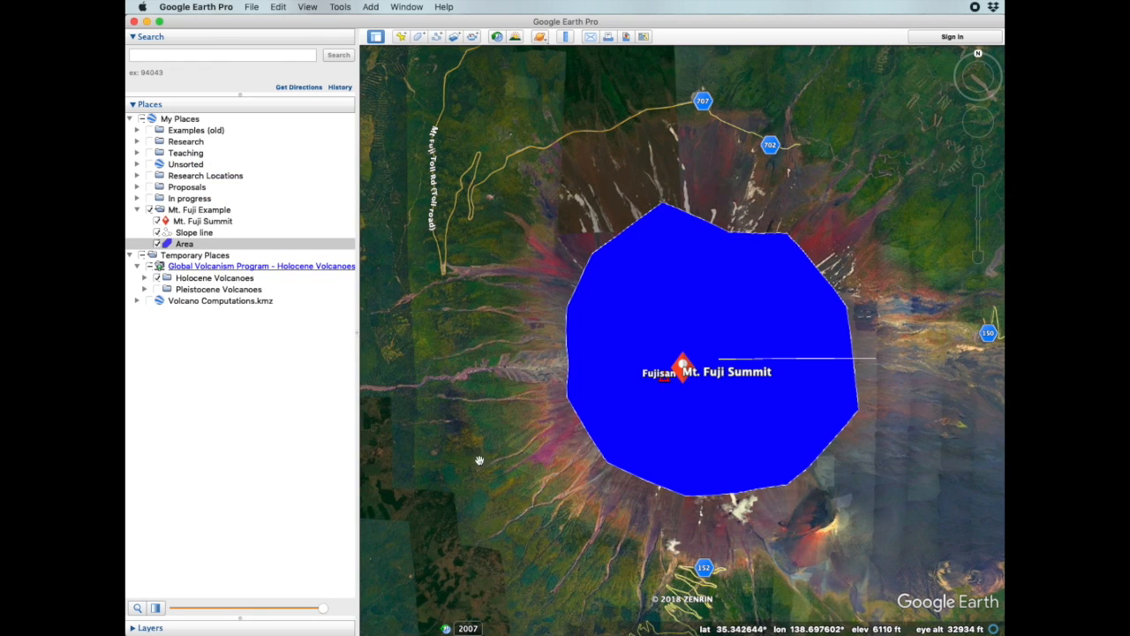
Reduce the opacity of the Area polygon to about half and inspect the terrain beneath it in an oblique view.
left_click_drag(622, 416, 550, 419)
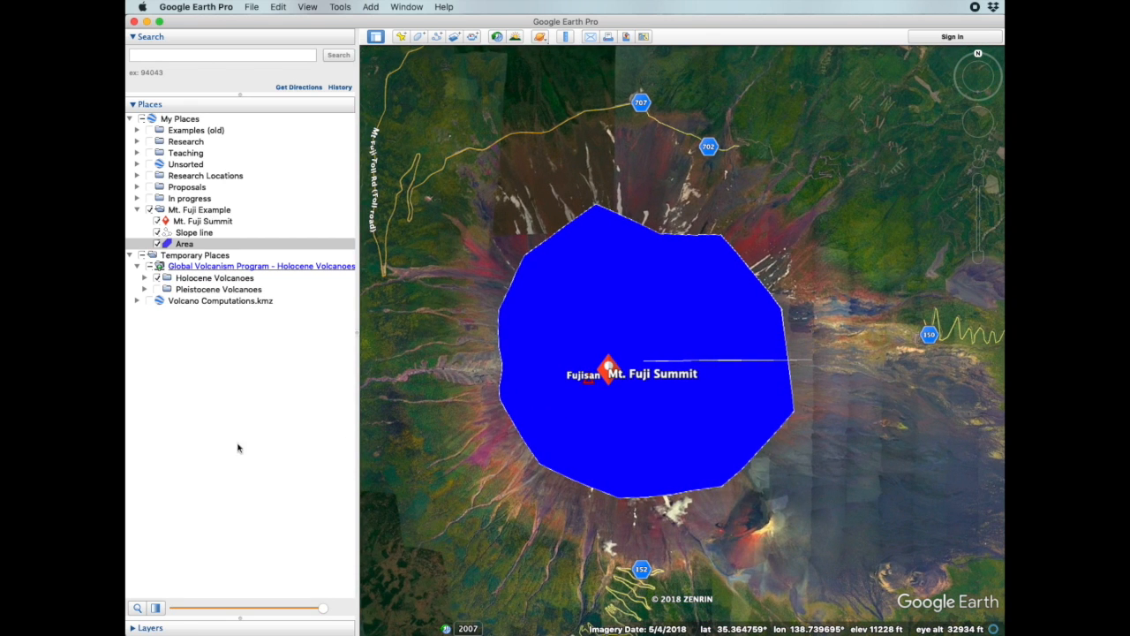
left_click(157, 609)
left_click_drag(324, 611, 241, 610)
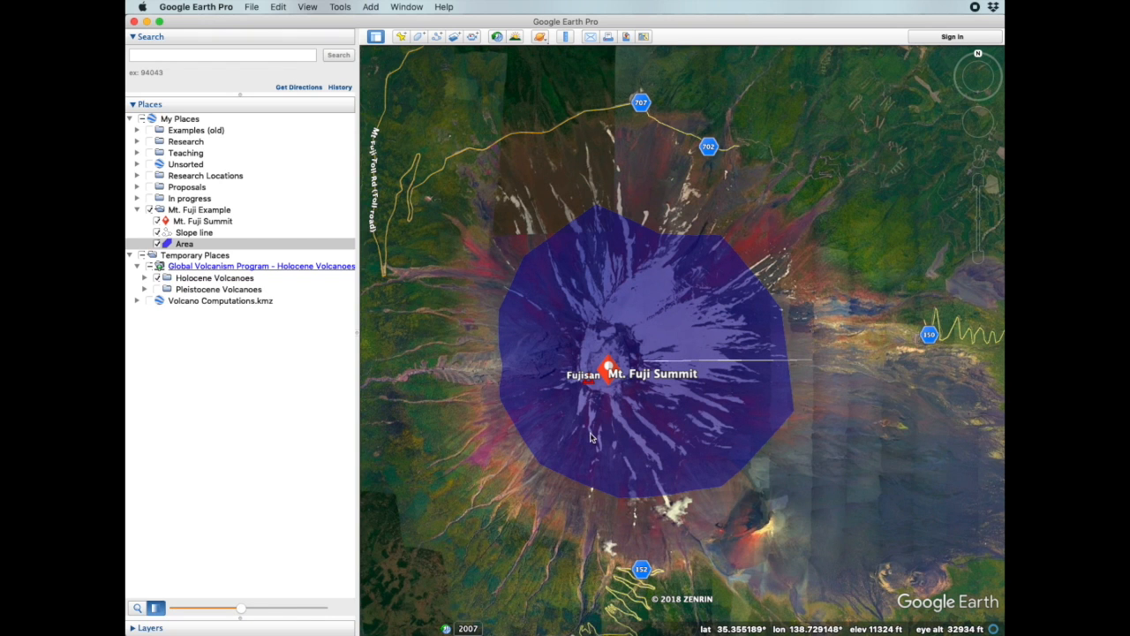
mouse_move(591, 400)
middle_mouse_down()
mouse_move(578, 429)
mouse_move(575, 624)
middle_mouse_up()
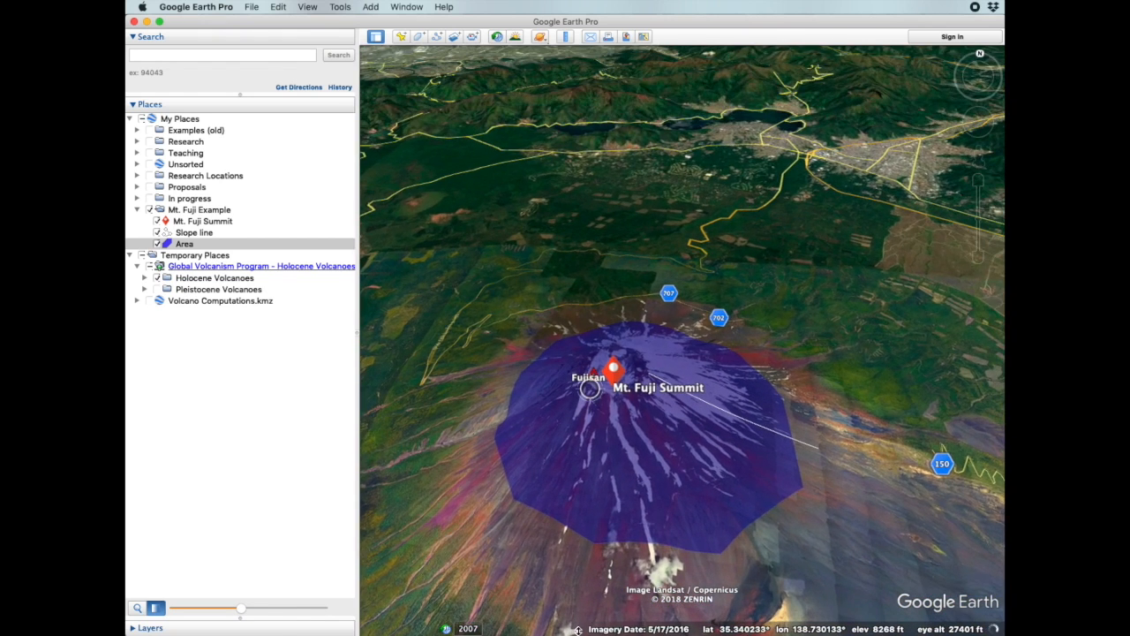
middle_click_drag(723, 348, 703, 479)
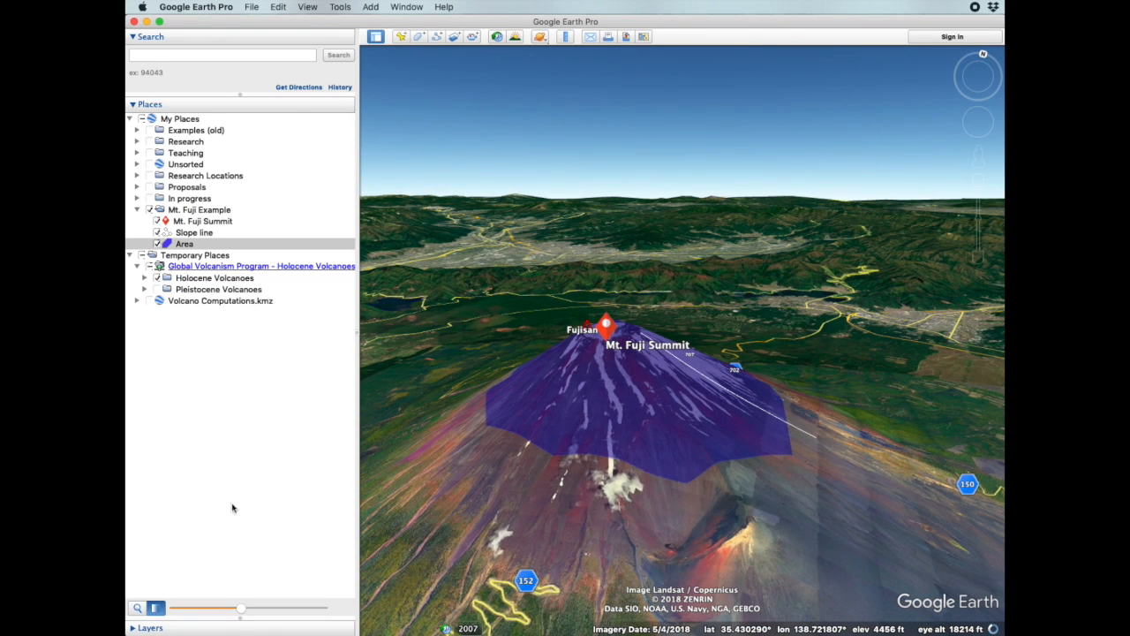
Restore the Area polygon to full opacity.
left_click(200, 212)
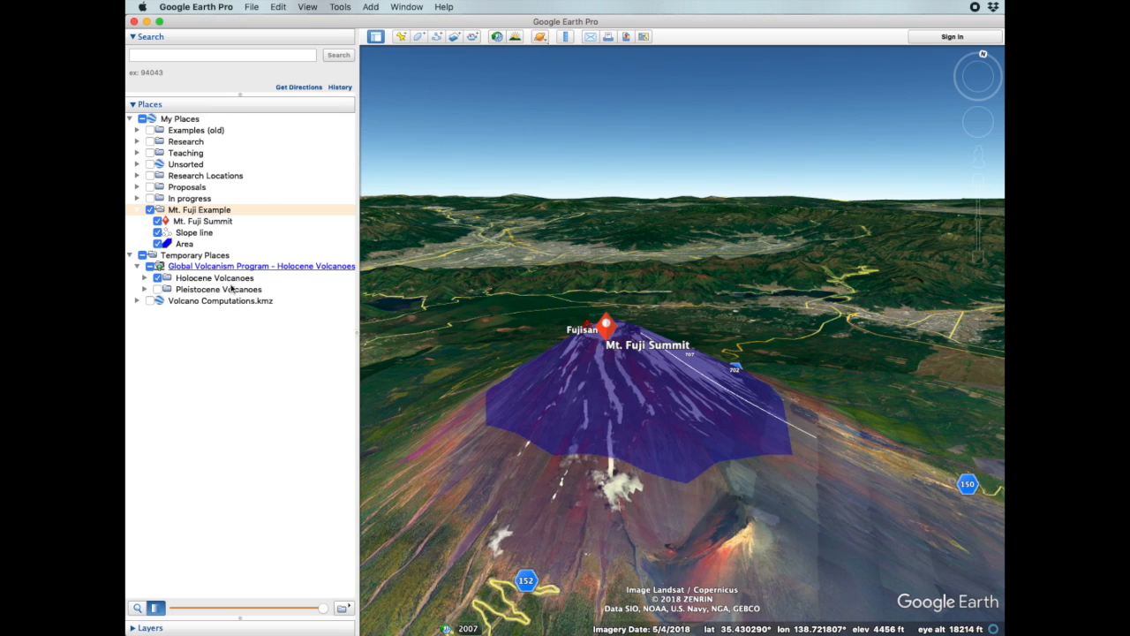
left_click_drag(325, 609, 367, 611)
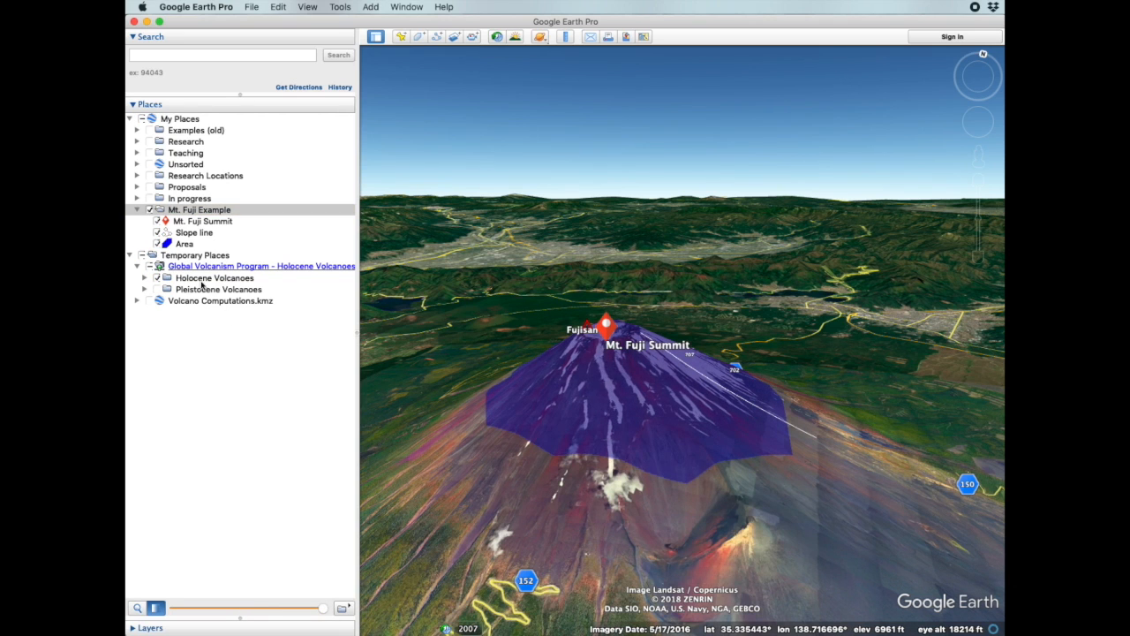
left_click(184, 243)
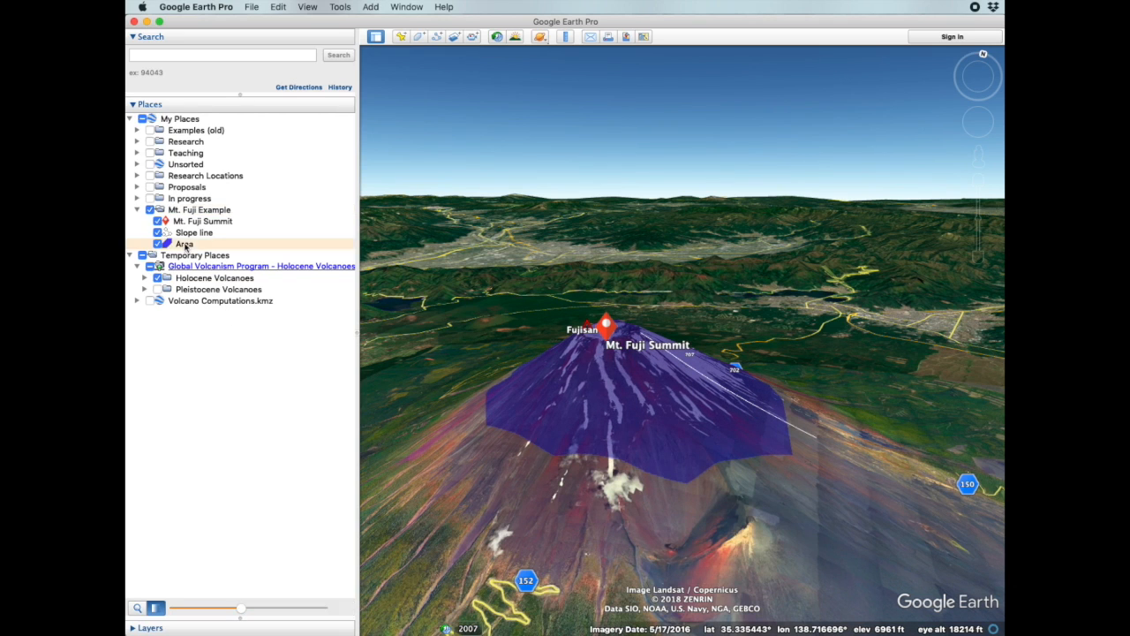
left_click(243, 610)
left_click_drag(245, 611, 347, 615)
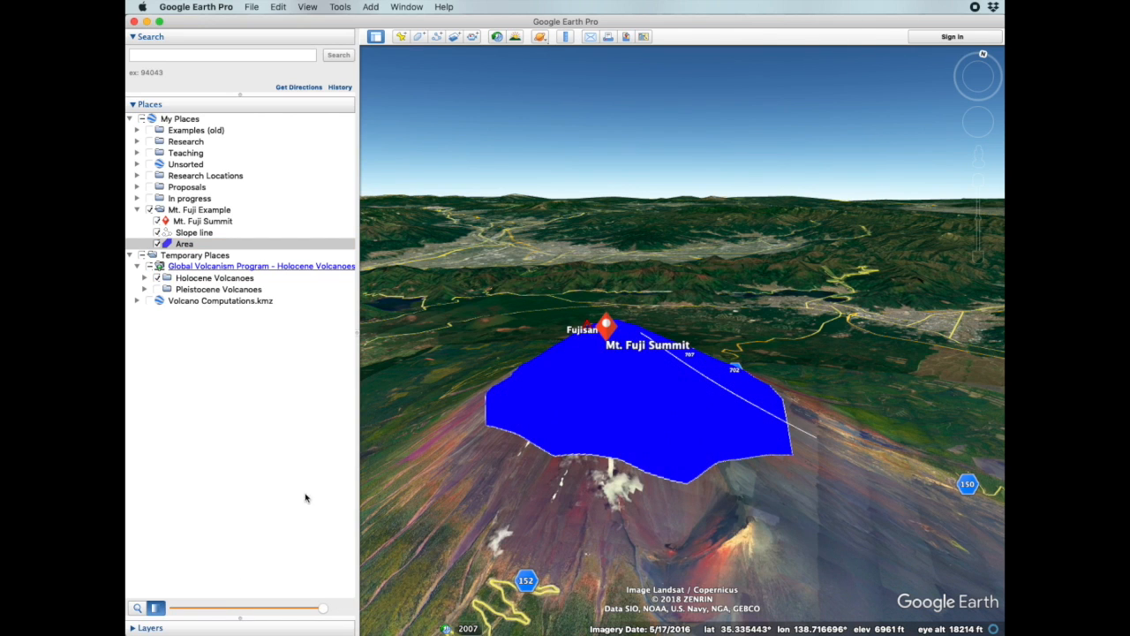
Reduce the opacity of the whole Mt. Fuji Example folder to about half and look at the volcano from overhead.
left_click(219, 211)
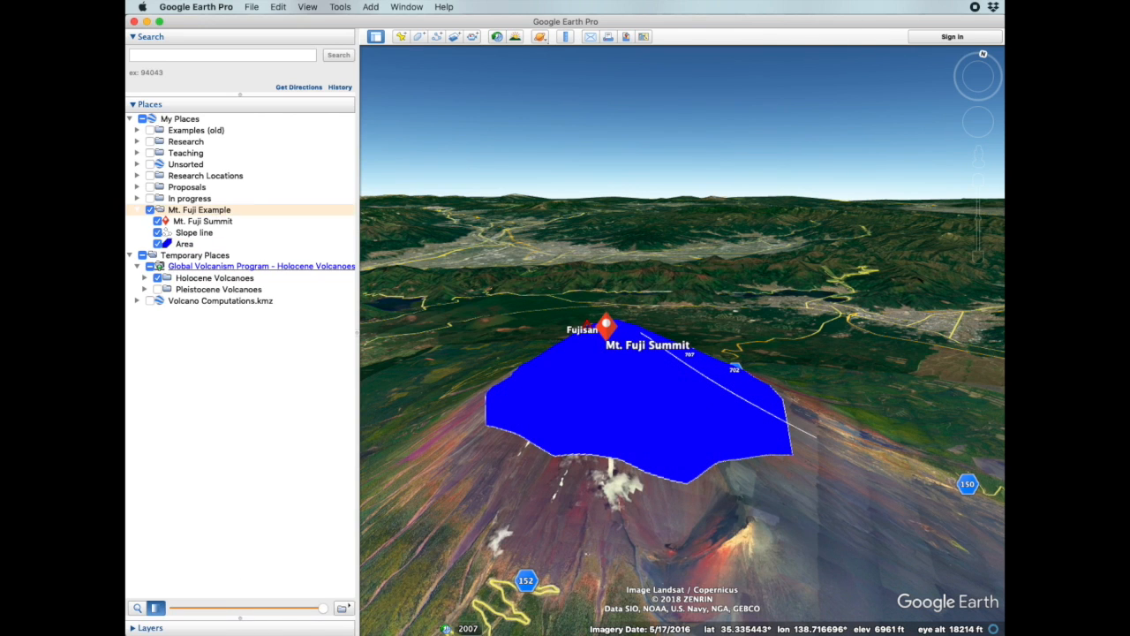
left_click_drag(325, 614, 251, 613)
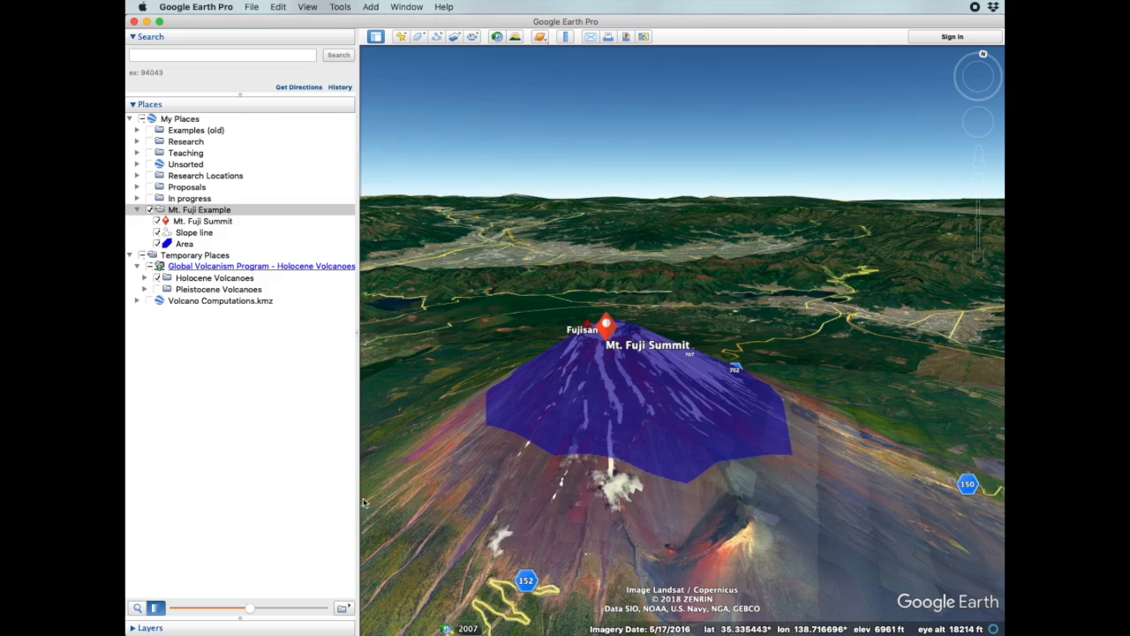
mouse_move(564, 329)
middle_mouse_down()
mouse_move(569, 371)
mouse_move(567, 146)
middle_mouse_up()
middle_click_drag(704, 539, 713, 358)
left_click_drag(719, 605, 722, 296)
left_click_drag(723, 556, 767, 517)
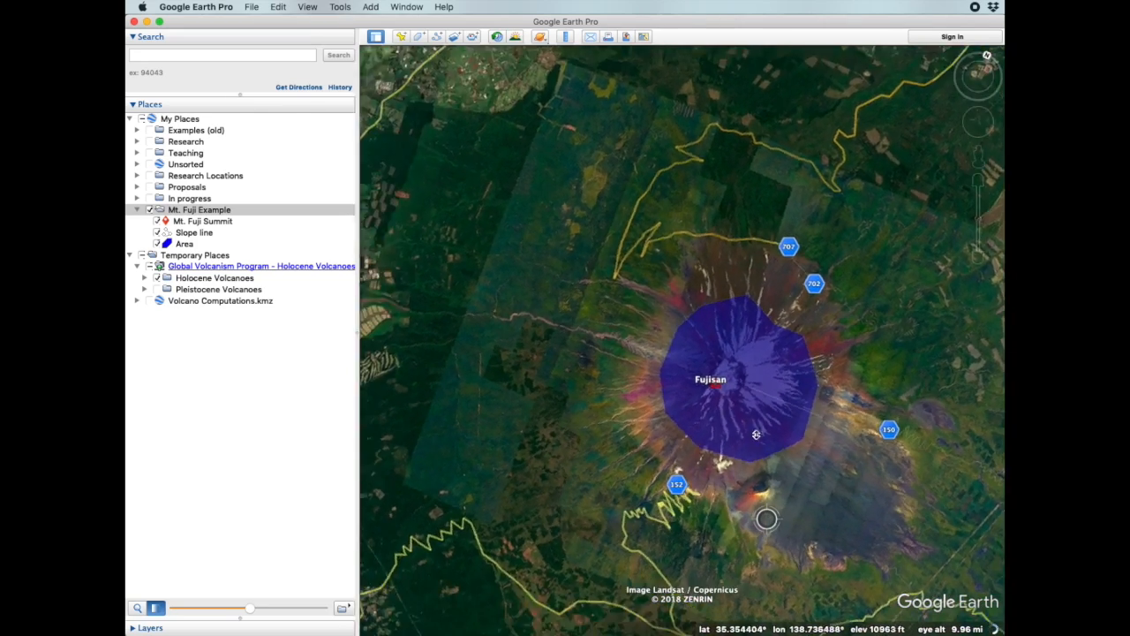